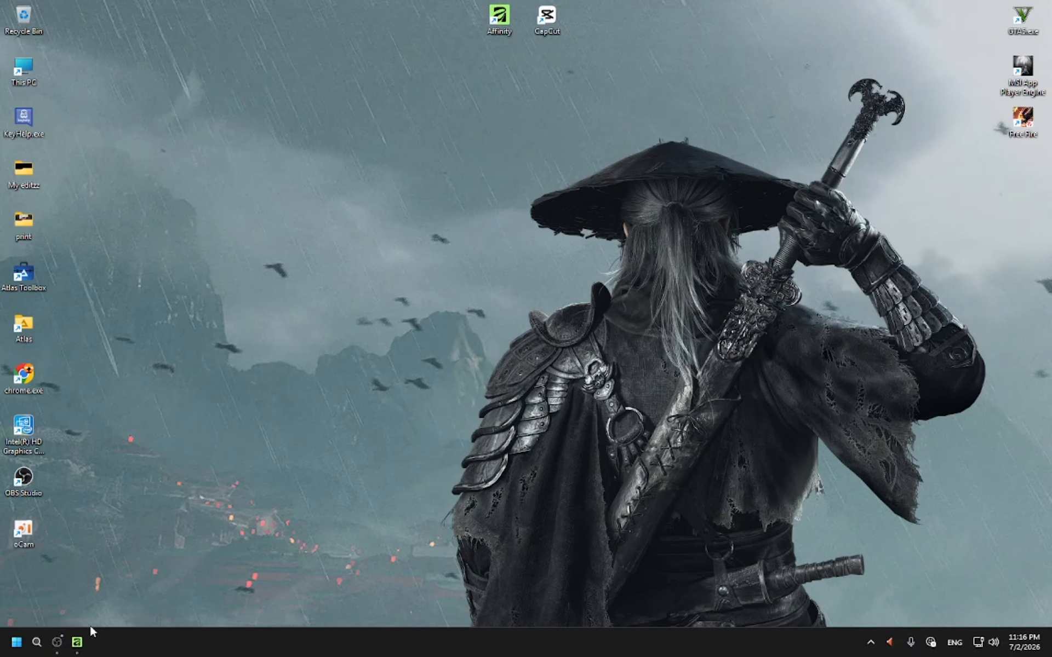
Step: Switch to Affinity and start a new document with pixels as the document units
{"action": "left_click", "coordinate": [76, 642]}
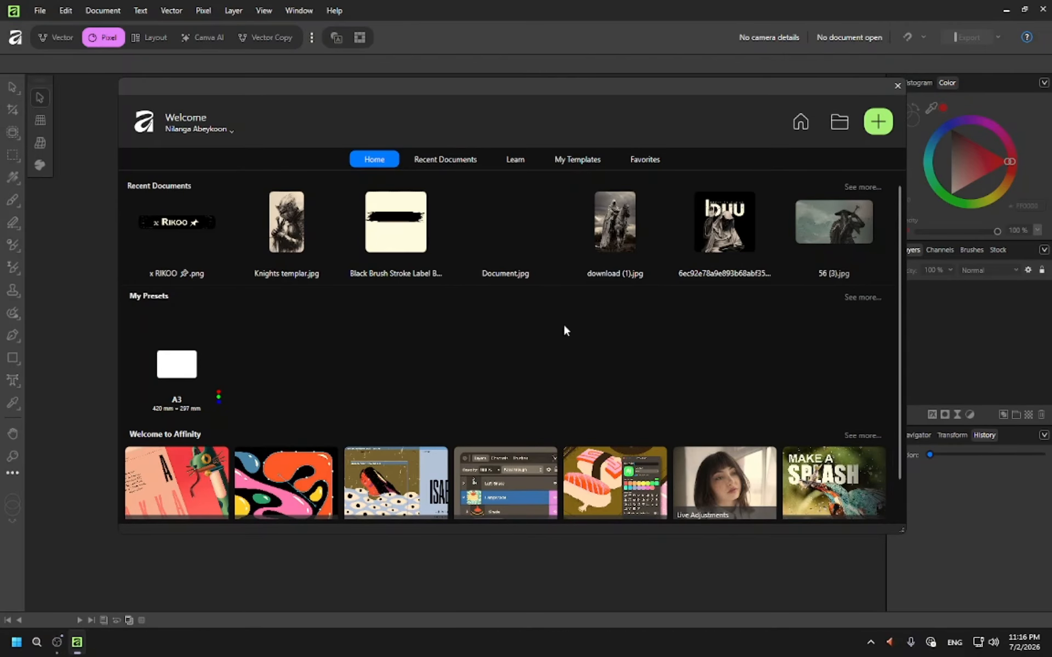
{"action": "left_click", "coordinate": [878, 122]}
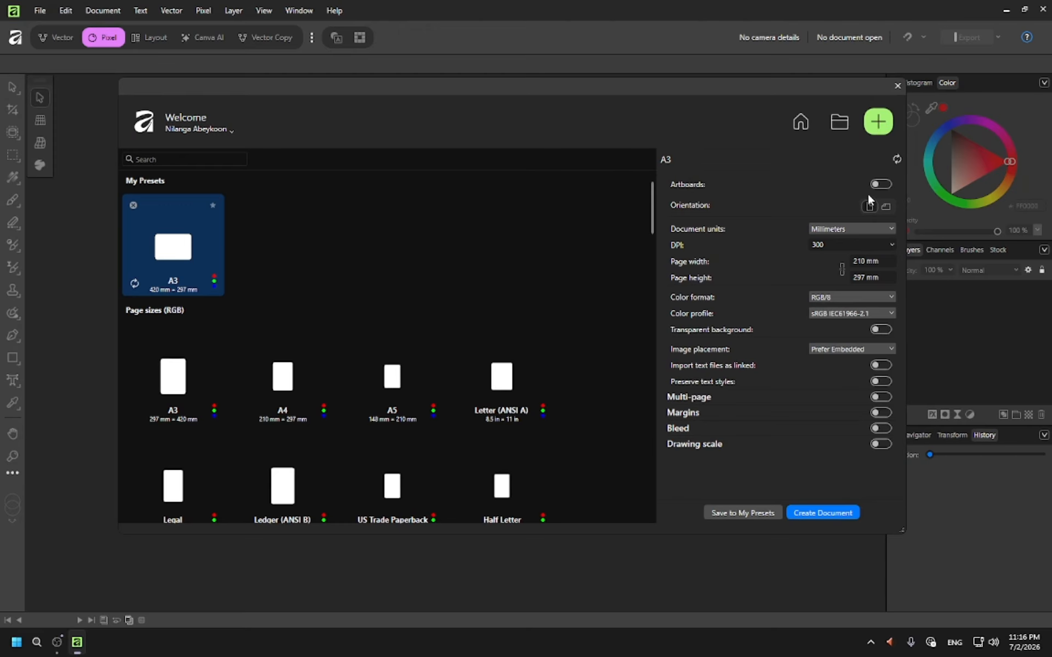
{"action": "left_click", "coordinate": [846, 227]}
{"action": "left_click", "coordinate": [842, 245]}
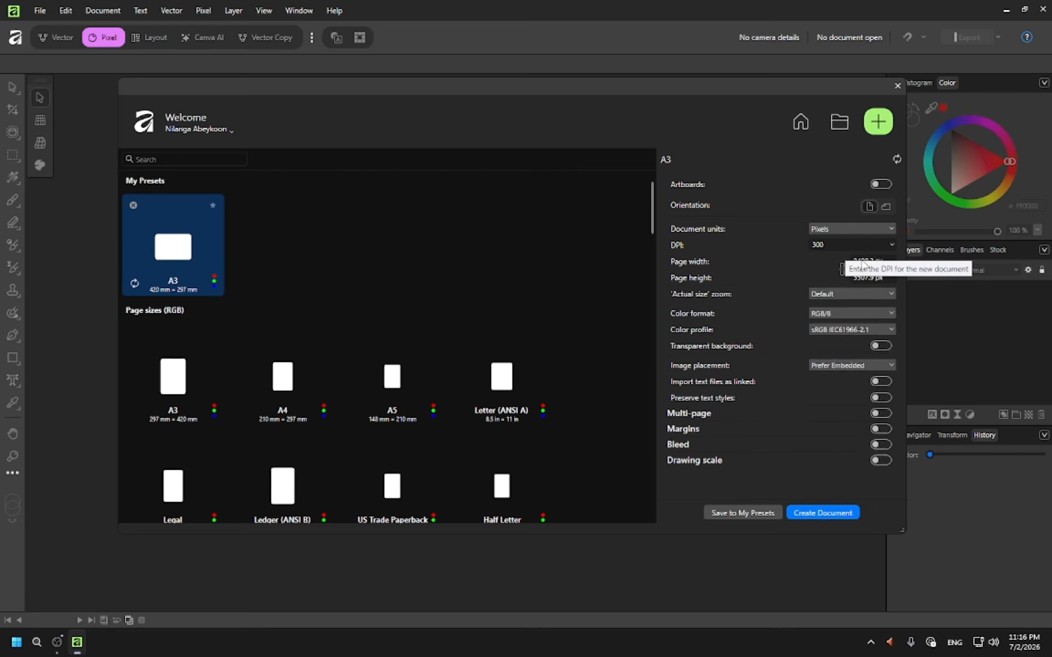
Step: Set the page width to 1280 px and the height to 720 px, and create the document
{"action": "left_click", "coordinate": [887, 262]}
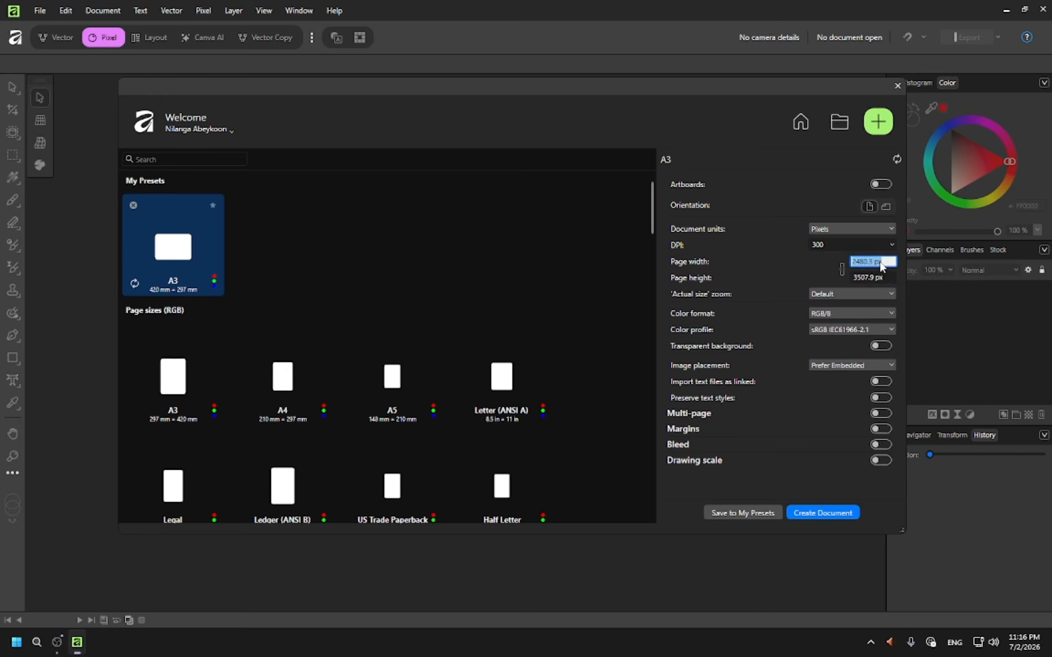
{"action": "type", "text": "1280"}
{"action": "left_click", "coordinate": [871, 278]}
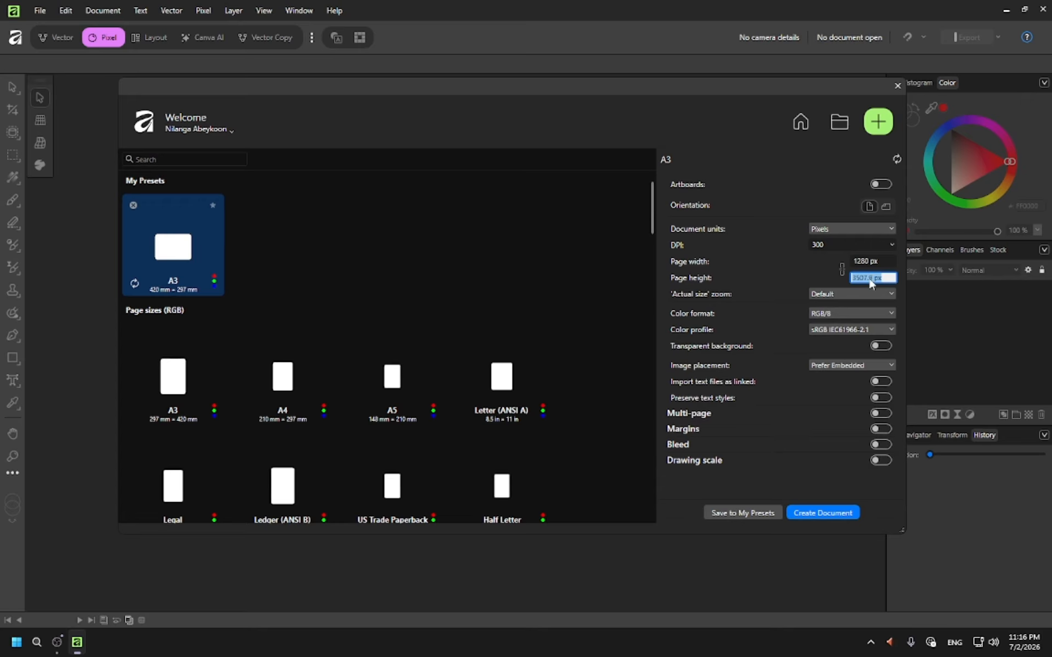
{"action": "type", "text": "720"}
{"action": "left_click", "coordinate": [826, 518]}
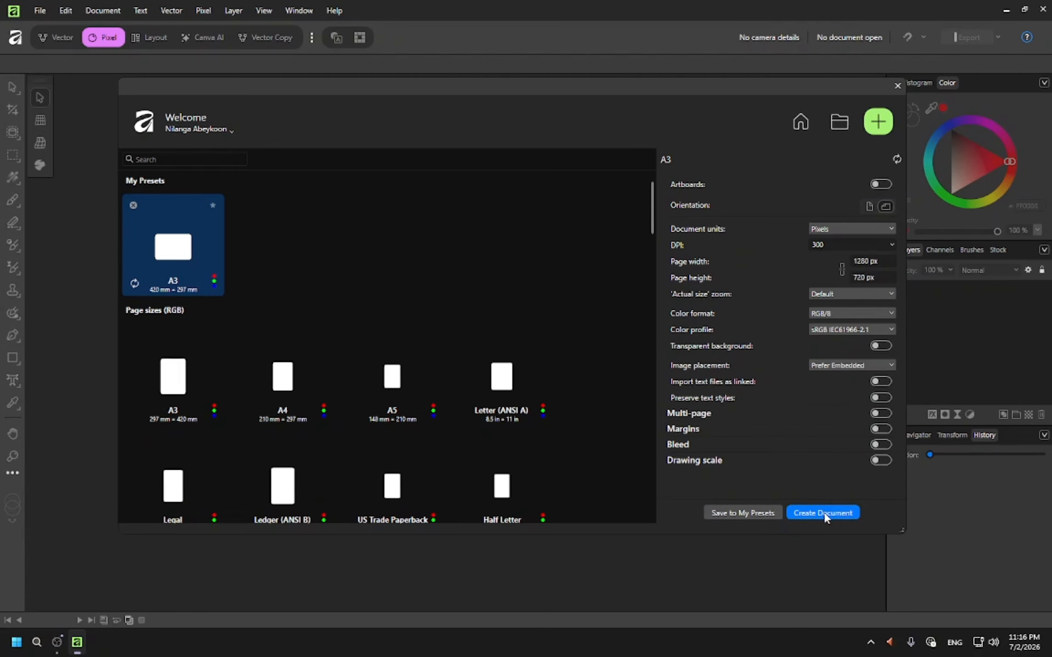
{"action": "left_click", "coordinate": [826, 518]}
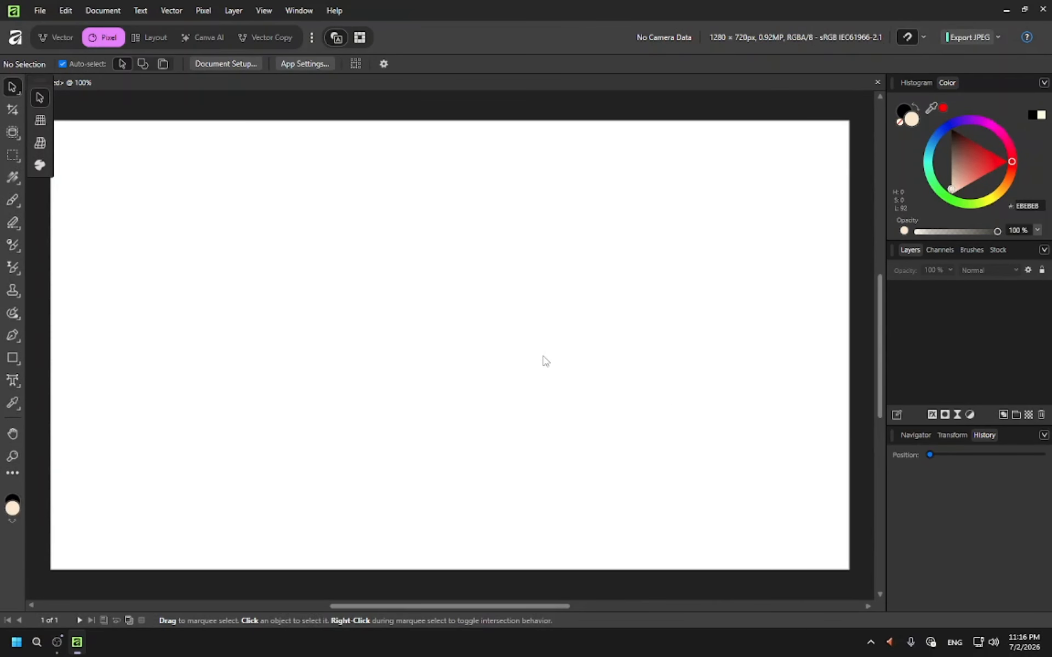
Step: Open the confused-man image and Youtube thumbnail photo.jpg from the Downloads folder
{"action": "scroll", "coordinate": [546, 360], "scroll_direction": "down", "scroll_amount": 1}
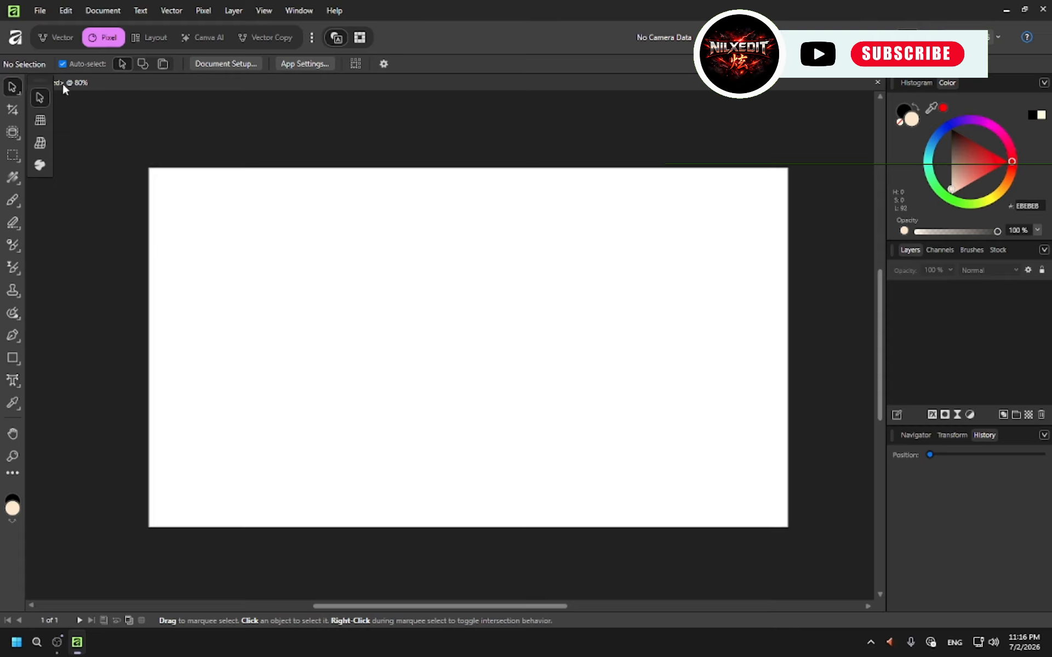
{"action": "left_click", "coordinate": [40, 11]}
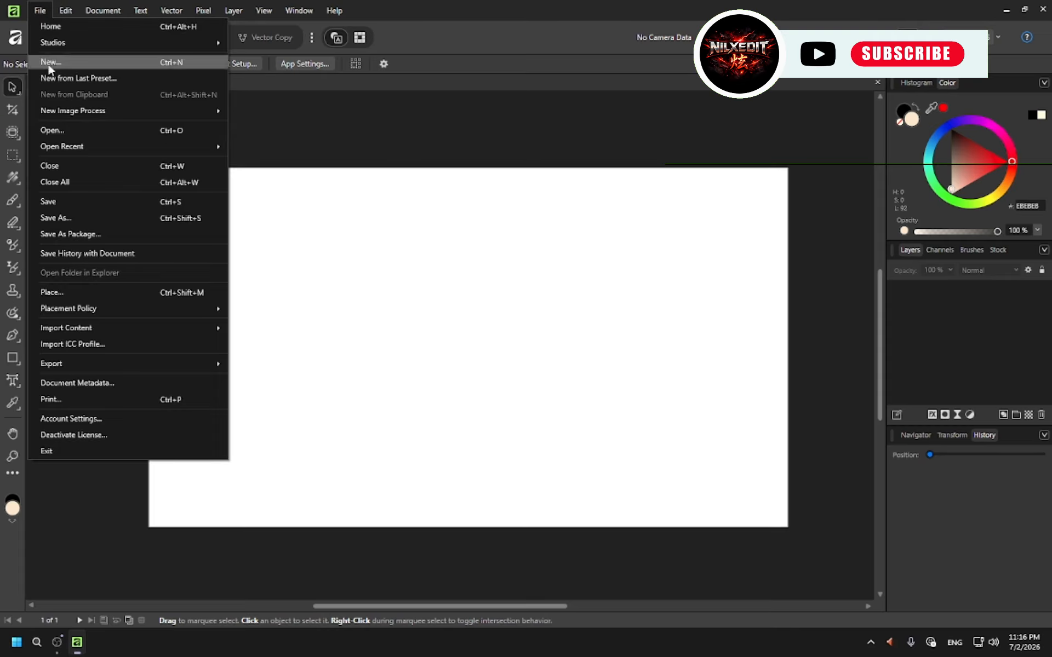
{"action": "left_click", "coordinate": [58, 130]}
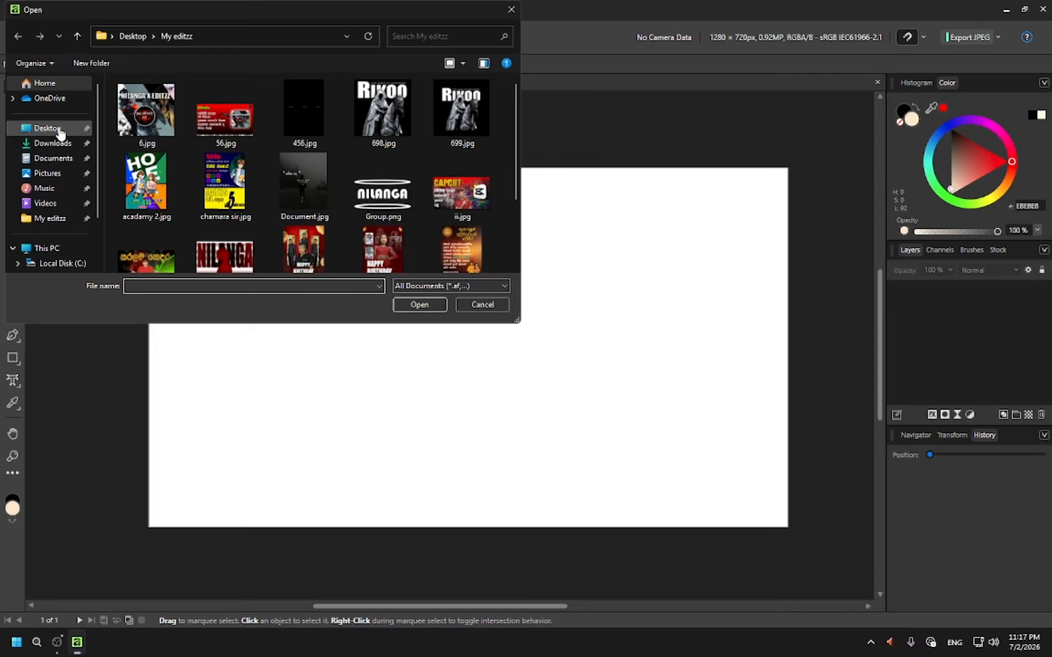
{"action": "left_click", "coordinate": [67, 146]}
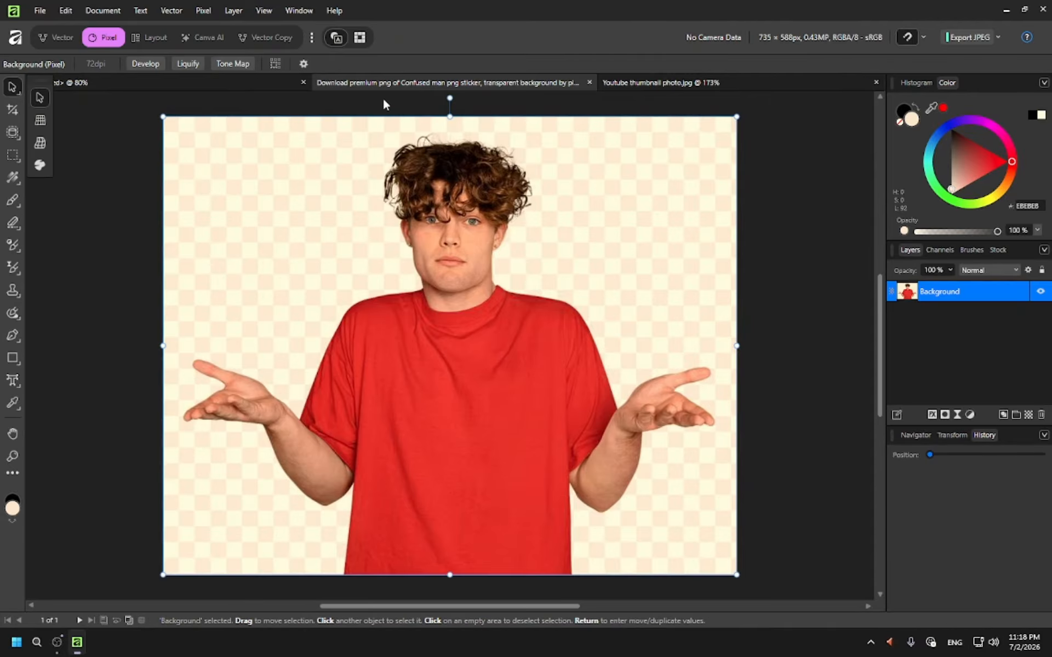
Step: Compare the confused-man image with the red and green chart image in their open documents
{"action": "left_click", "coordinate": [559, 87]}
{"action": "left_click", "coordinate": [528, 91]}
{"action": "left_click", "coordinate": [652, 90]}
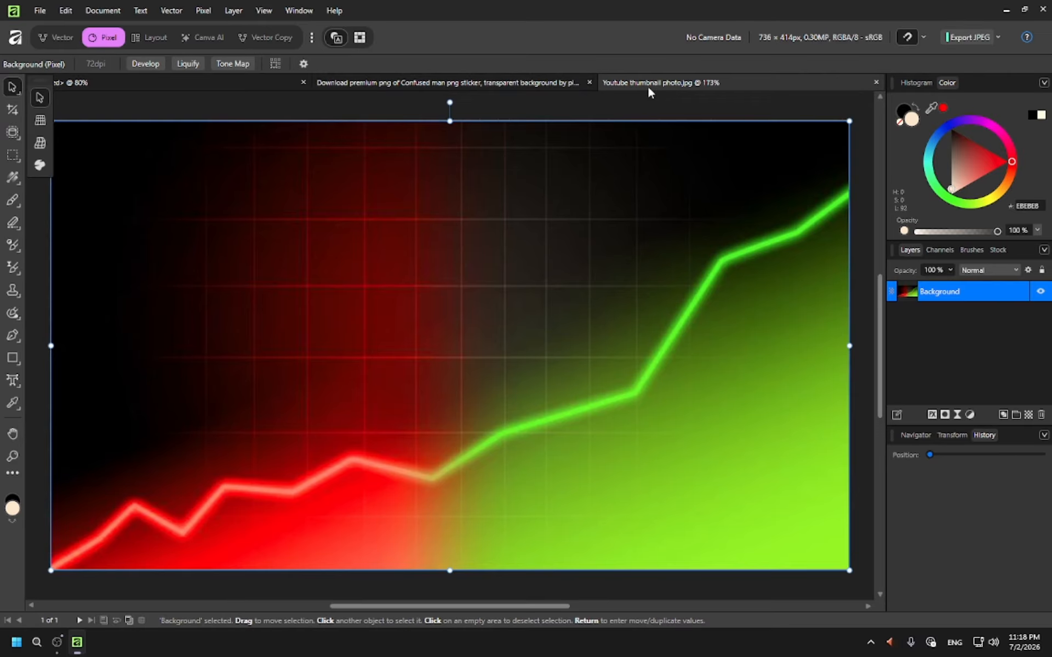
{"action": "left_click", "coordinate": [558, 85]}
{"action": "left_click", "coordinate": [602, 87]}
{"action": "left_click", "coordinate": [559, 86]}
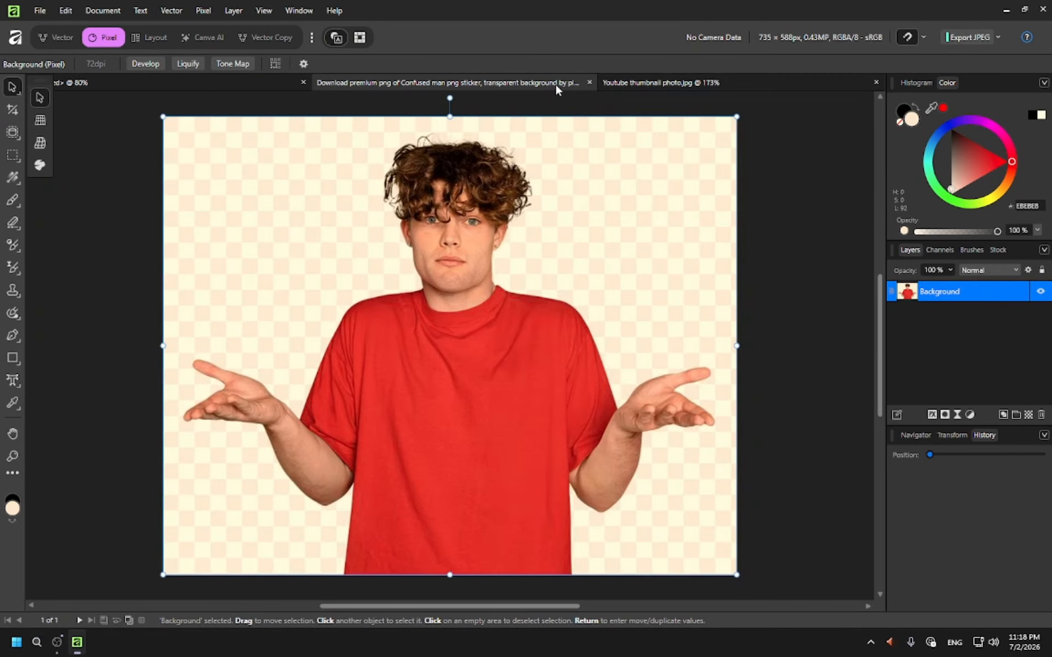
{"action": "left_click", "coordinate": [640, 90]}
{"action": "left_click", "coordinate": [536, 88]}
{"action": "left_click", "coordinate": [639, 88]}
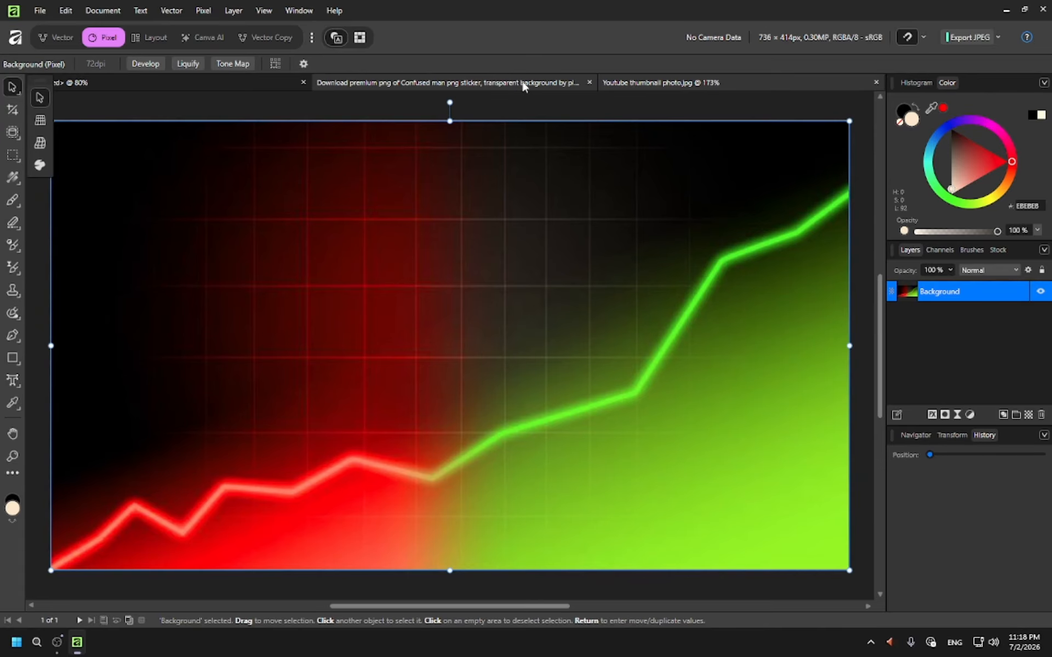
{"action": "left_click", "coordinate": [522, 88]}
{"action": "left_click", "coordinate": [279, 88]}
{"action": "left_click", "coordinate": [417, 85]}
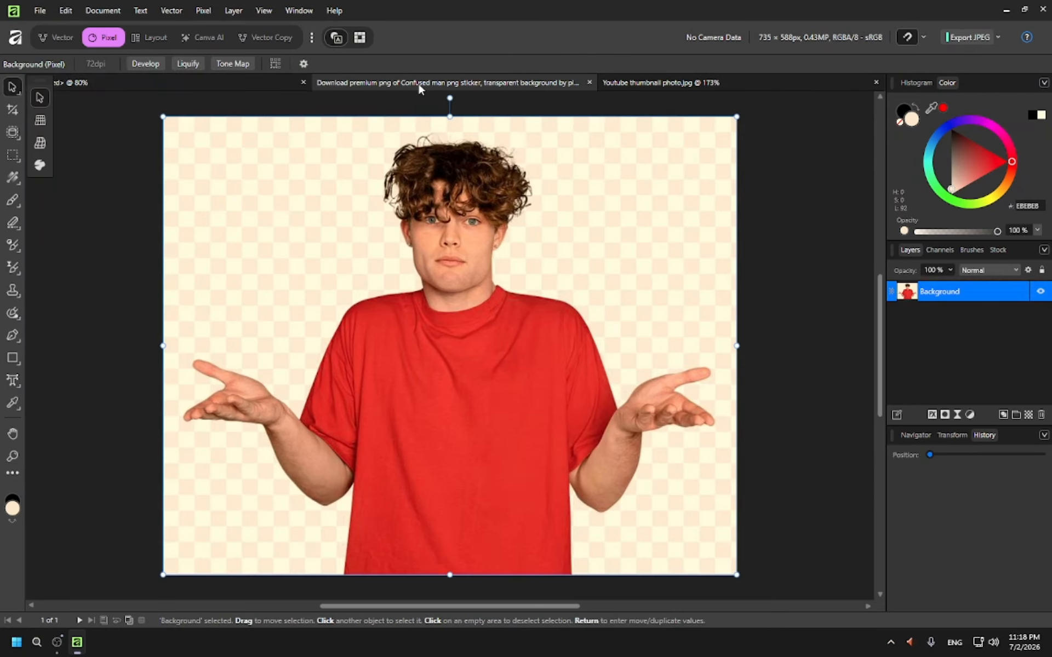
{"action": "left_click", "coordinate": [641, 83]}
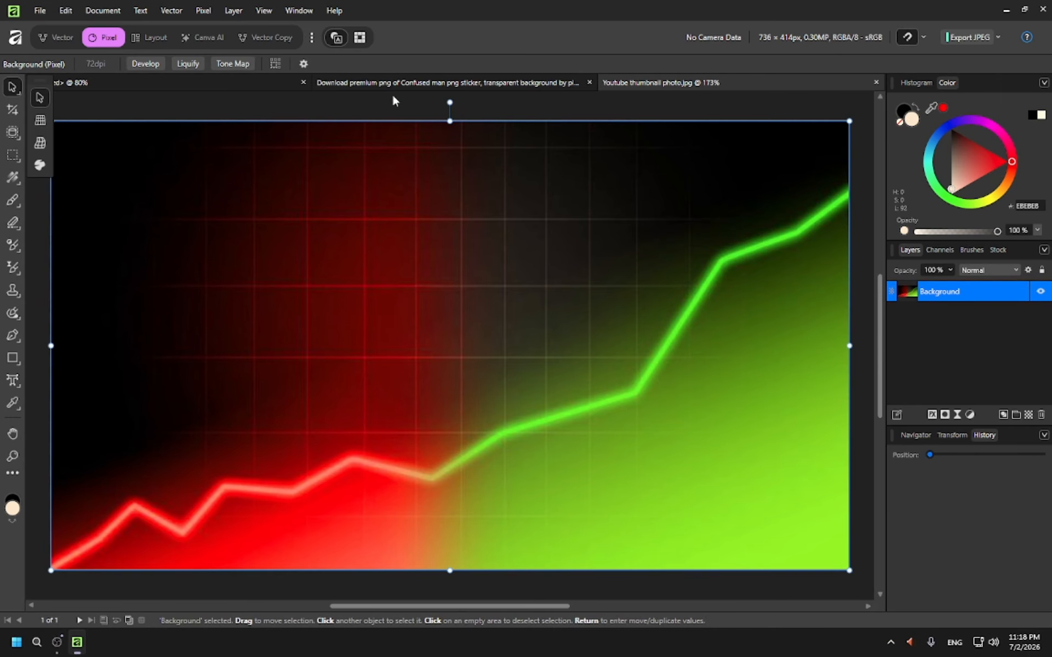
{"action": "left_click", "coordinate": [402, 83]}
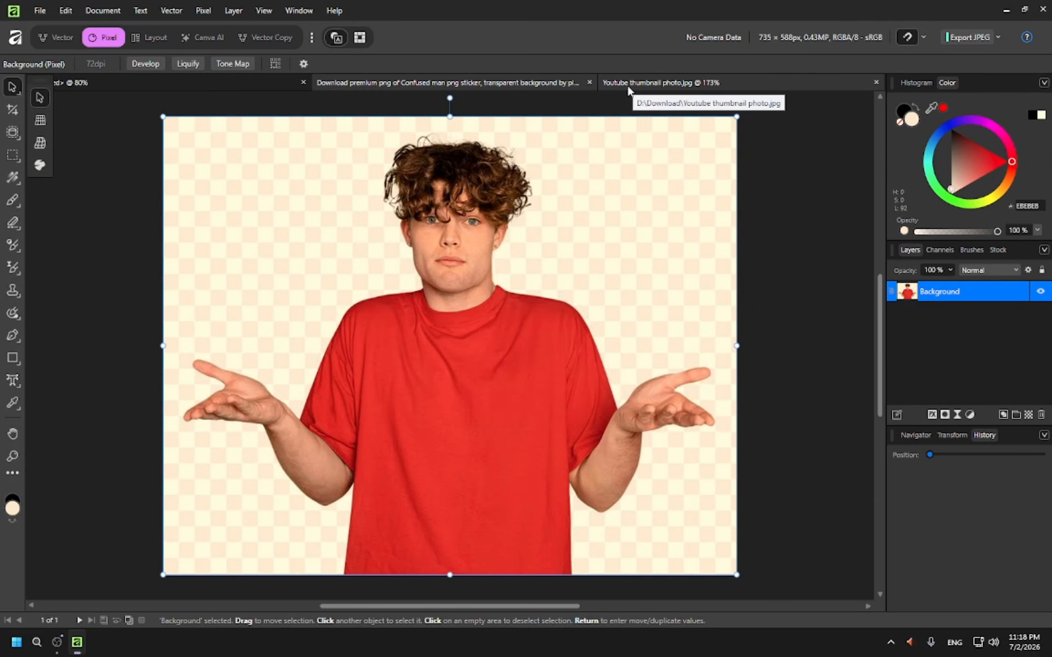
Step: Cut the chart picture from Youtube thumbnail photo.jpg, paste it into the blank 1280 × 720 document and scale it to fill the page
{"action": "left_click", "coordinate": [628, 84]}
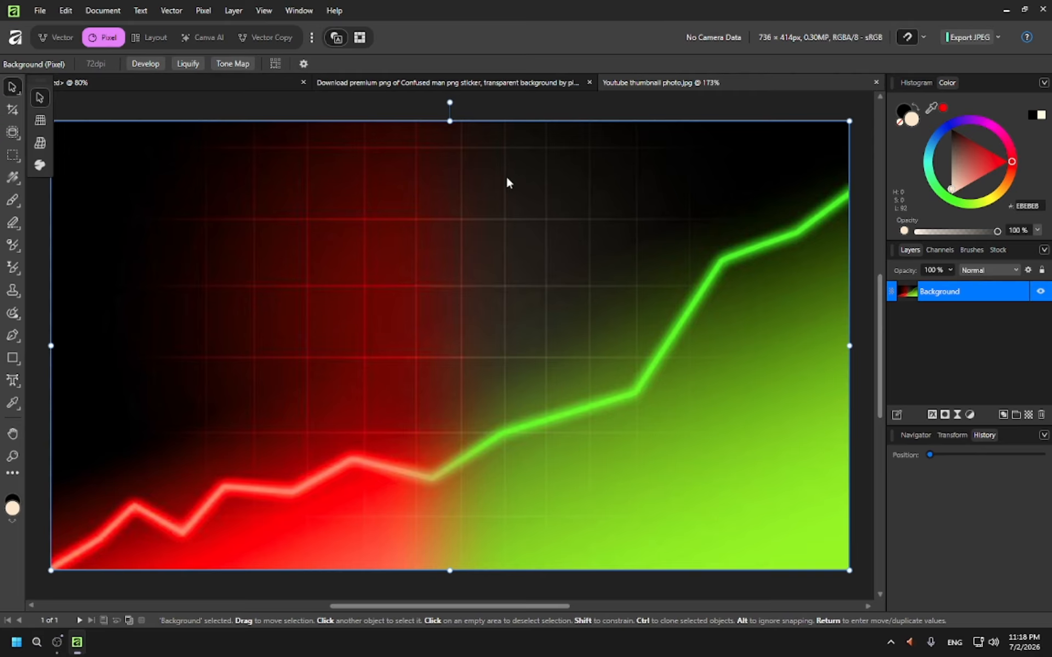
{"action": "key", "text": "Delete"}
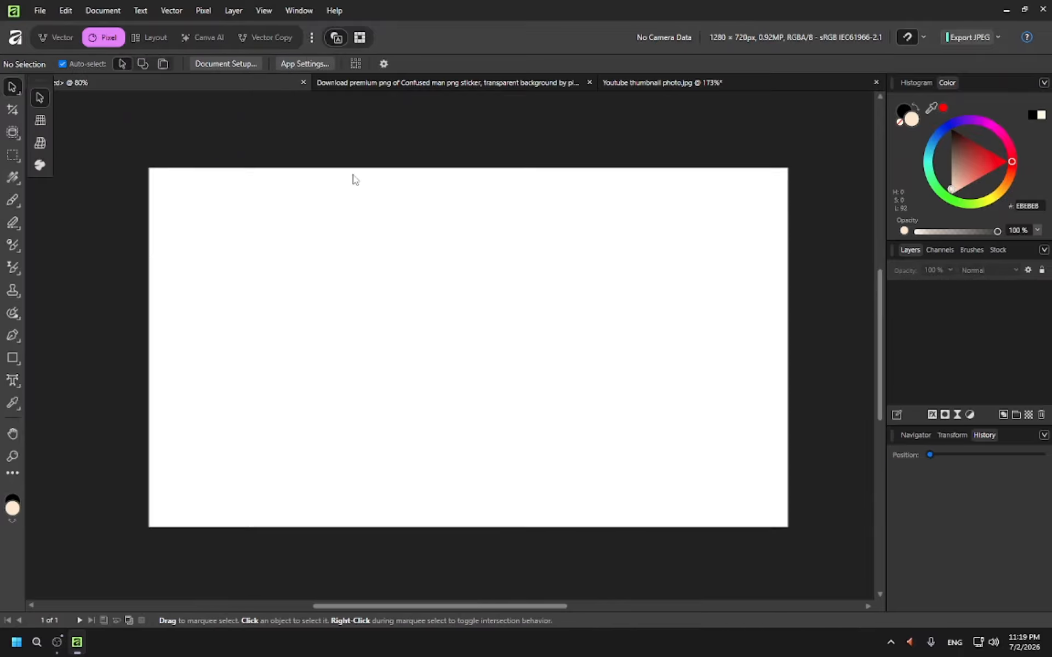
{"action": "key", "text": "ctrl+v"}
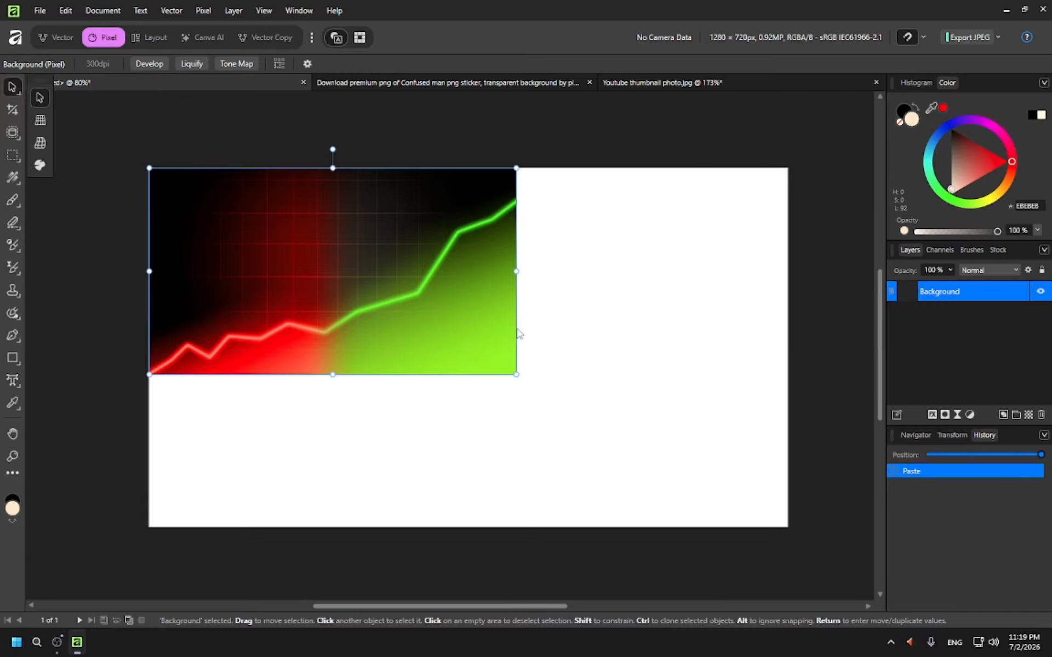
{"action": "left_click_drag", "start_coordinate": [689, 415], "coordinate": [805, 482]}
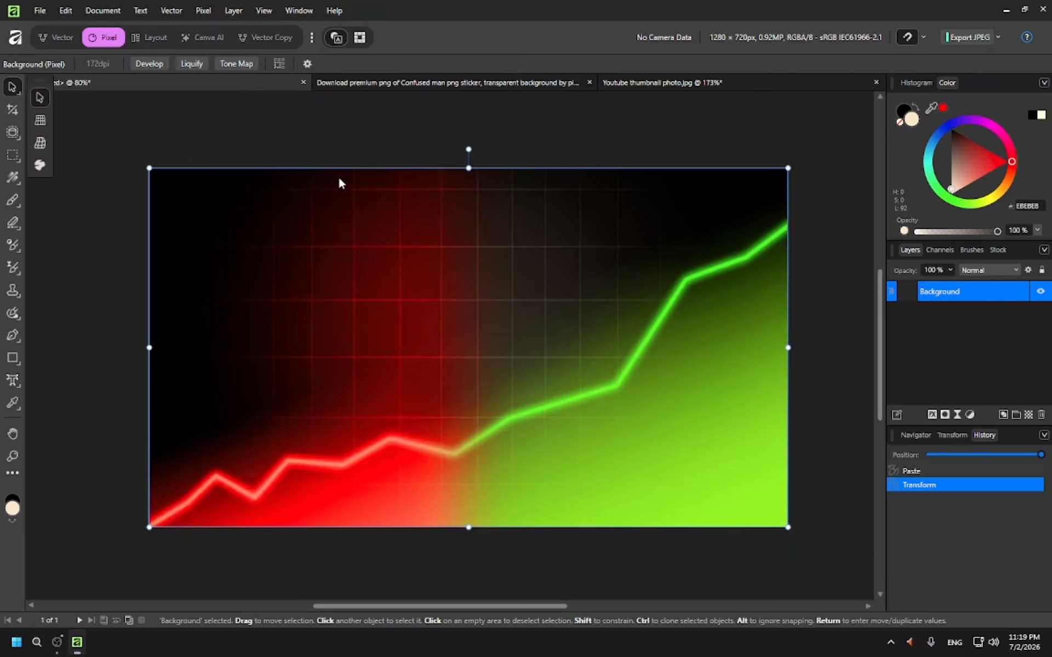
{"action": "left_click", "coordinate": [316, 135]}
{"action": "left_click", "coordinate": [453, 246]}
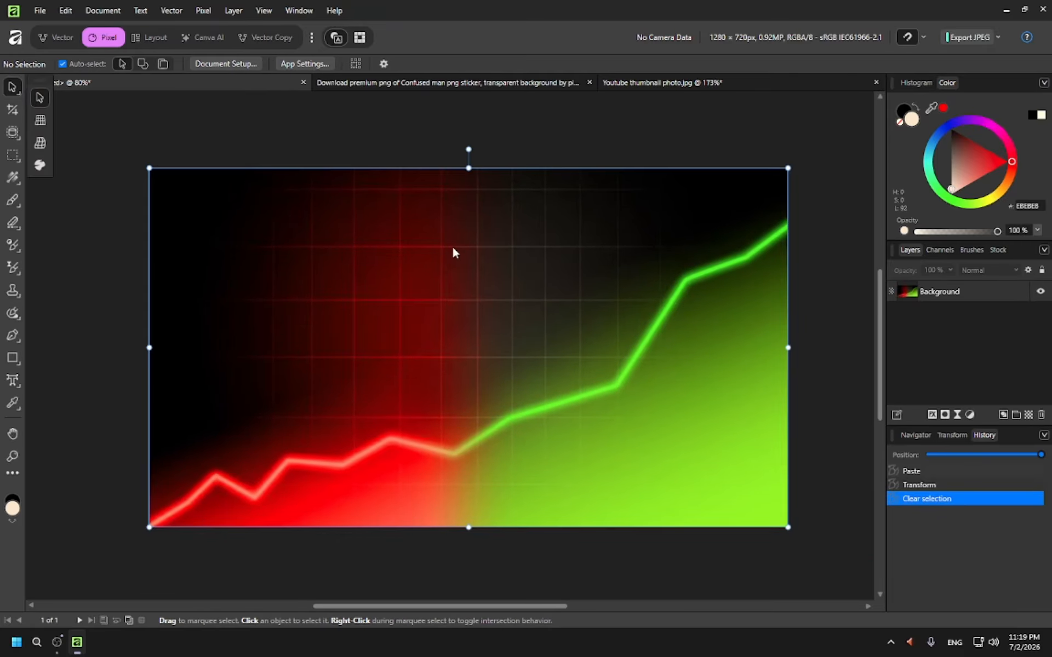
Step: Select the man in the red T-shirt with the Object Selection tool, cut him out, and close the source images without saving
{"action": "left_click", "coordinate": [448, 85]}
{"action": "scroll", "coordinate": [443, 205], "scroll_direction": "down", "scroll_amount": 1}
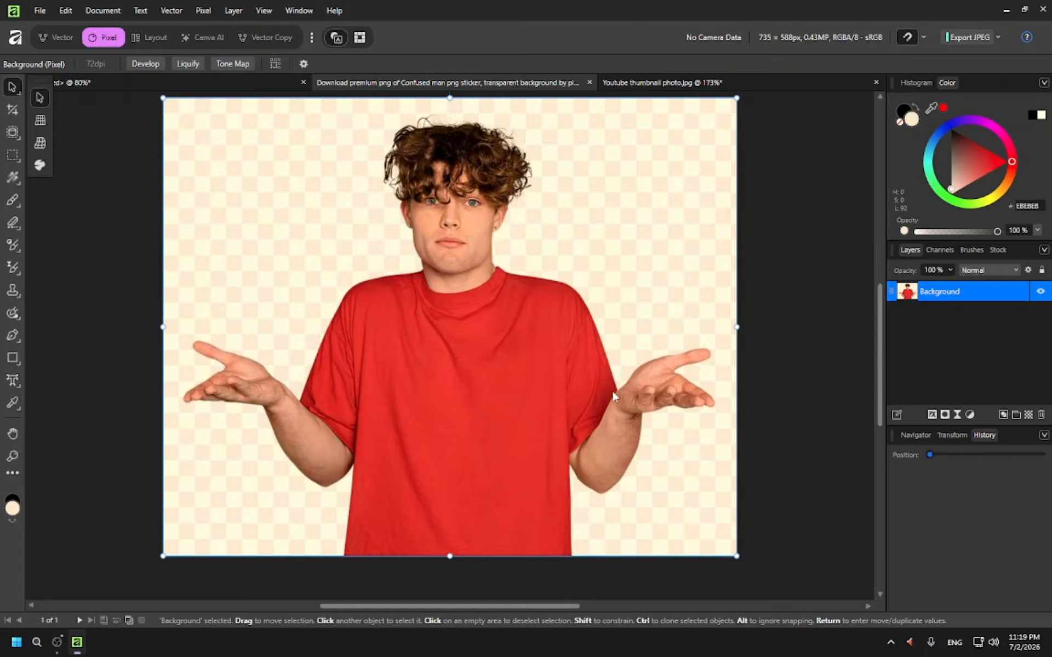
{"action": "left_click", "coordinate": [13, 132]}
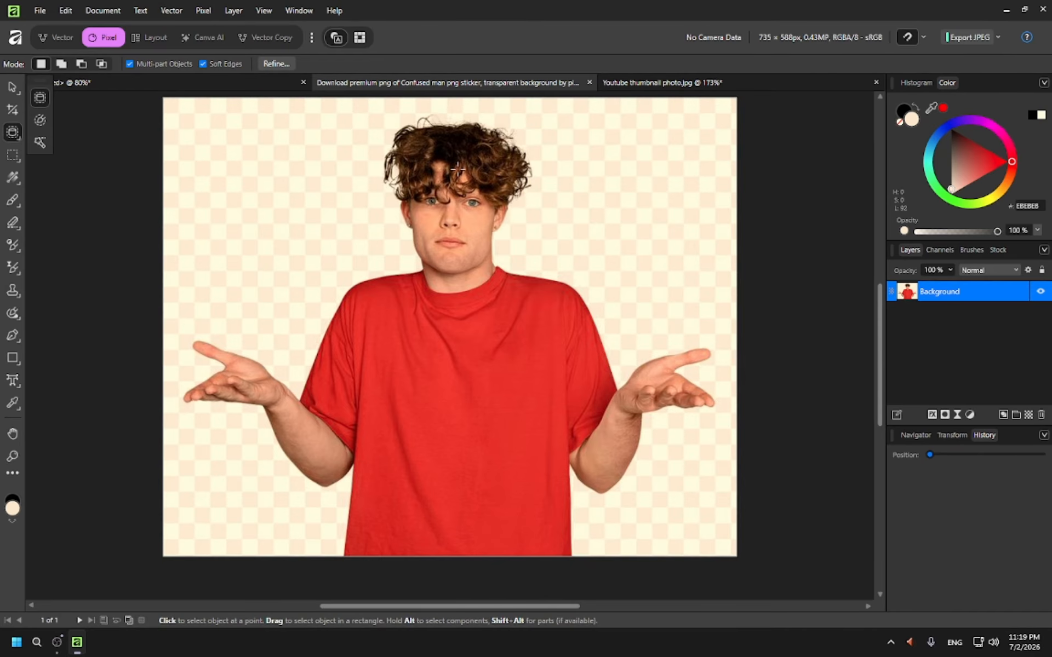
{"action": "left_click", "coordinate": [443, 158]}
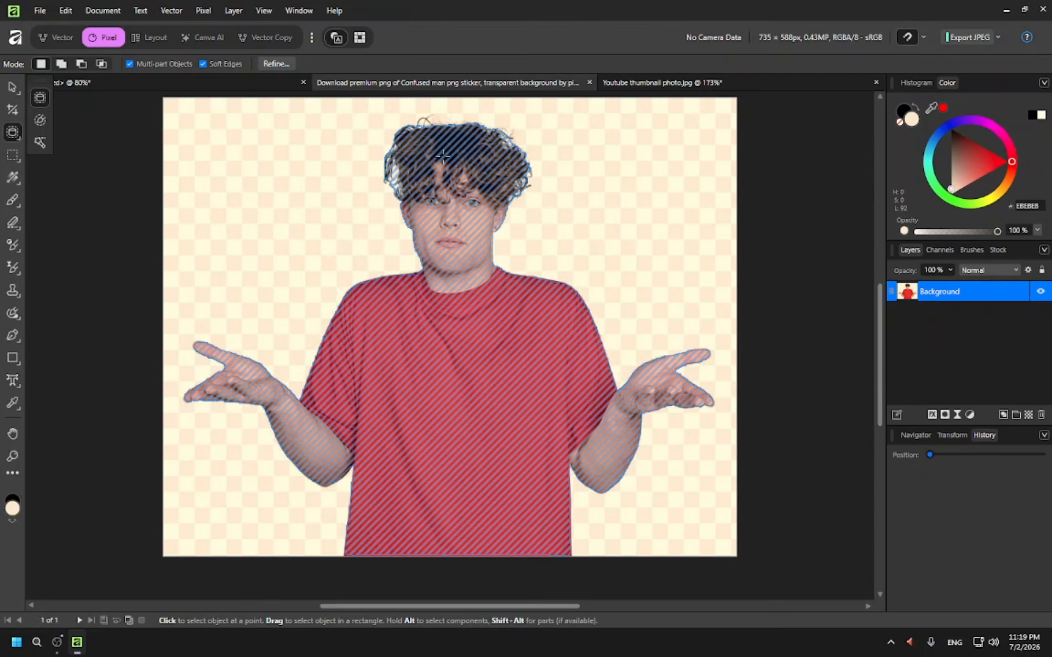
{"action": "left_click", "coordinate": [443, 155]}
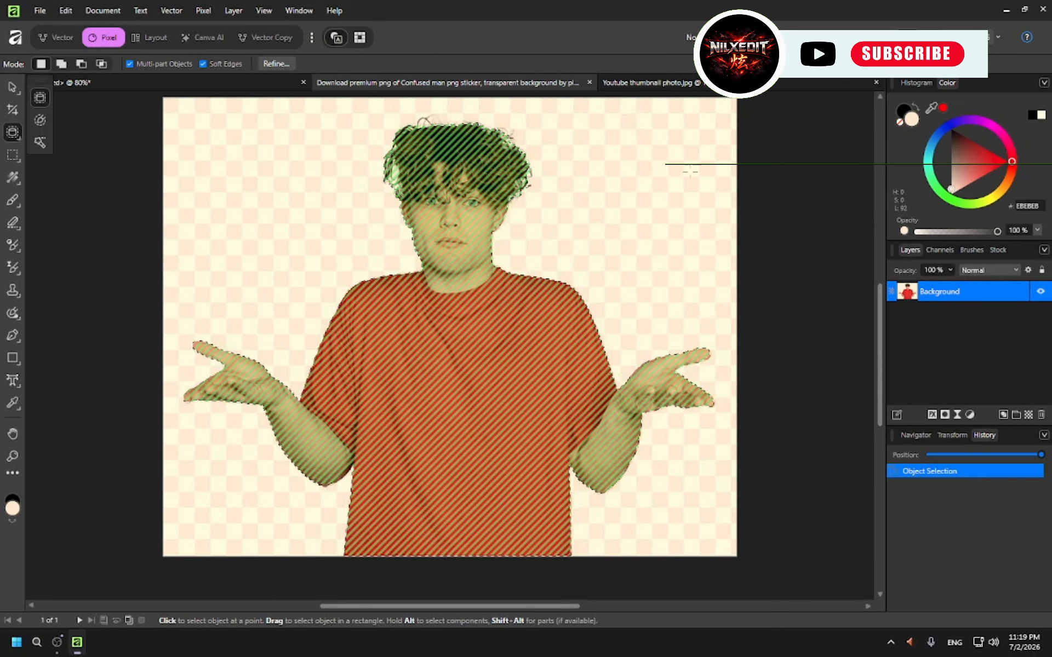
{"action": "key", "text": "ctrl+x"}
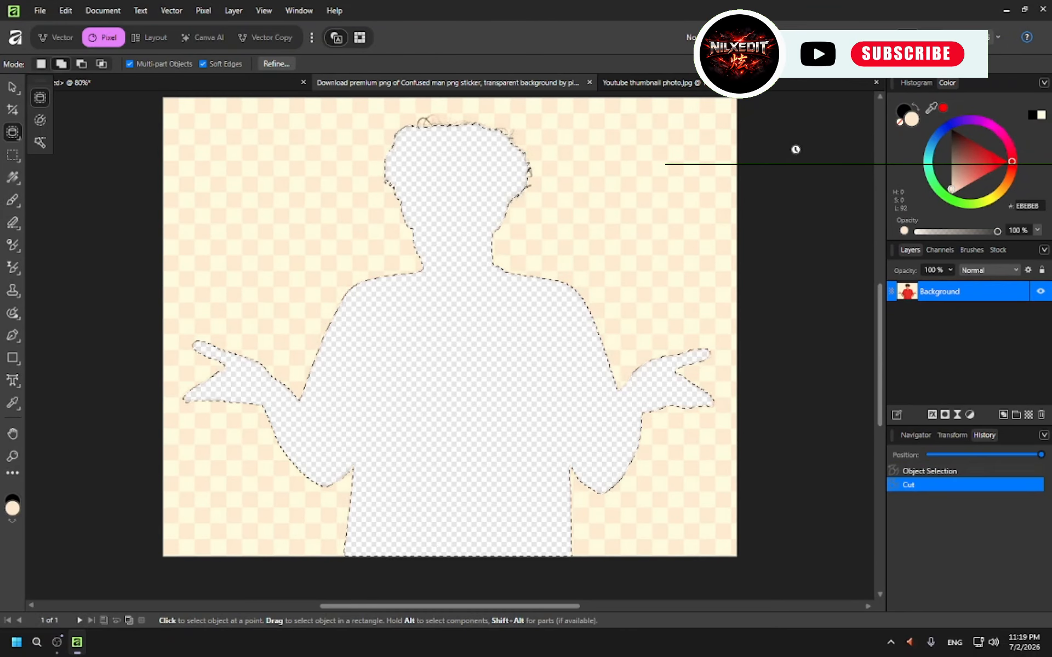
{"action": "left_click", "coordinate": [876, 82]}
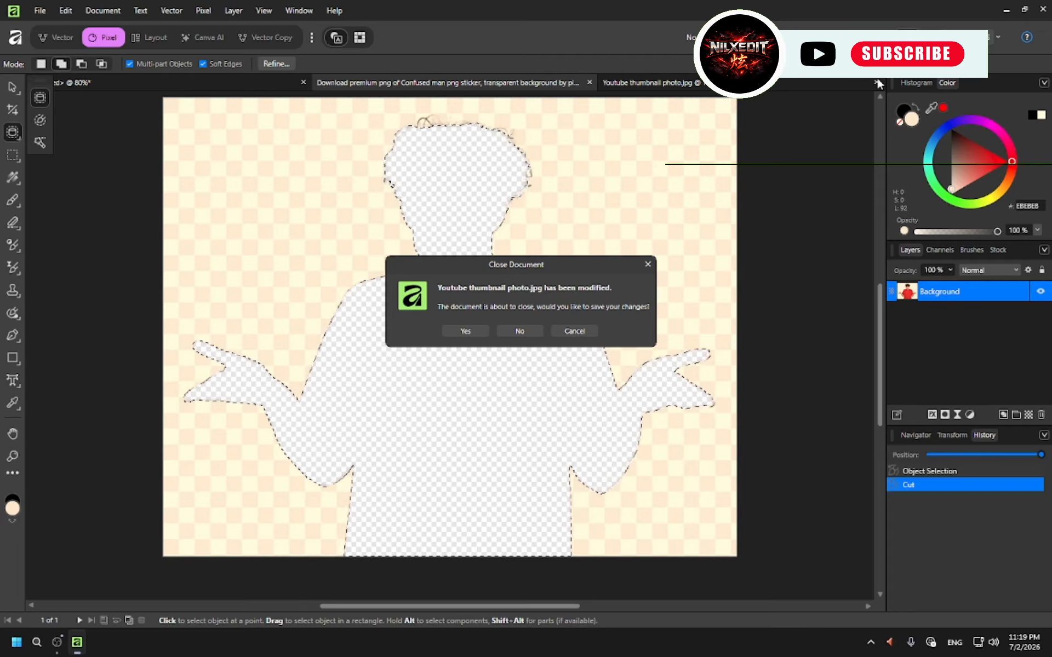
{"action": "left_click", "coordinate": [540, 331]}
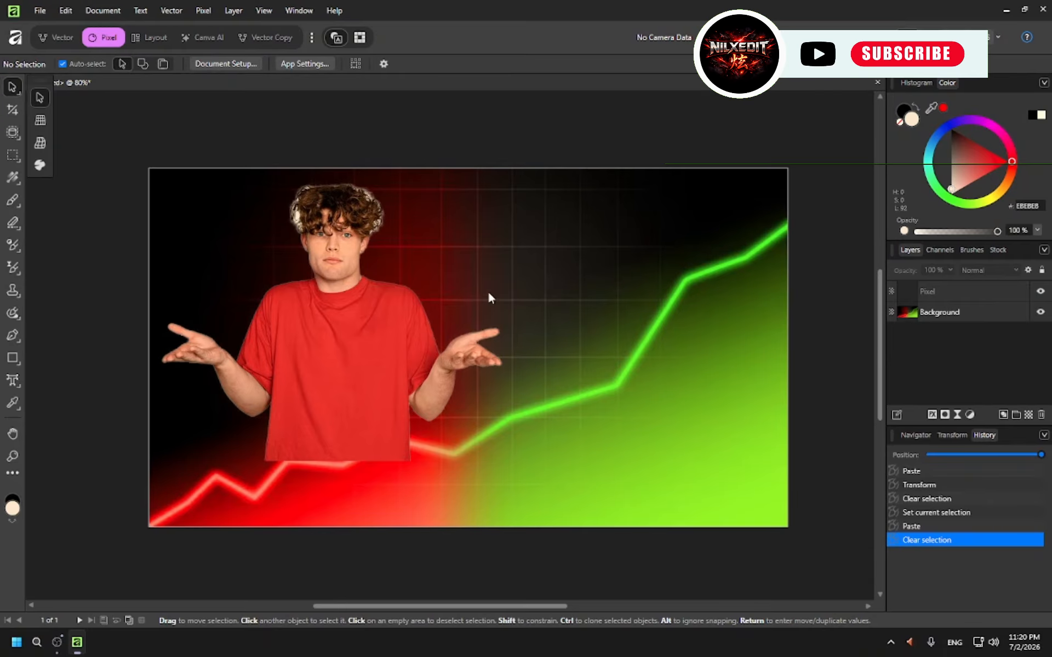
Step: Paste the cut-out man over the chart background and position him horizontally centred, resting on the page's bottom edge
{"action": "left_click_drag", "start_coordinate": [354, 340], "coordinate": [391, 304]}
{"action": "left_click_drag", "start_coordinate": [402, 357], "coordinate": [398, 374]}
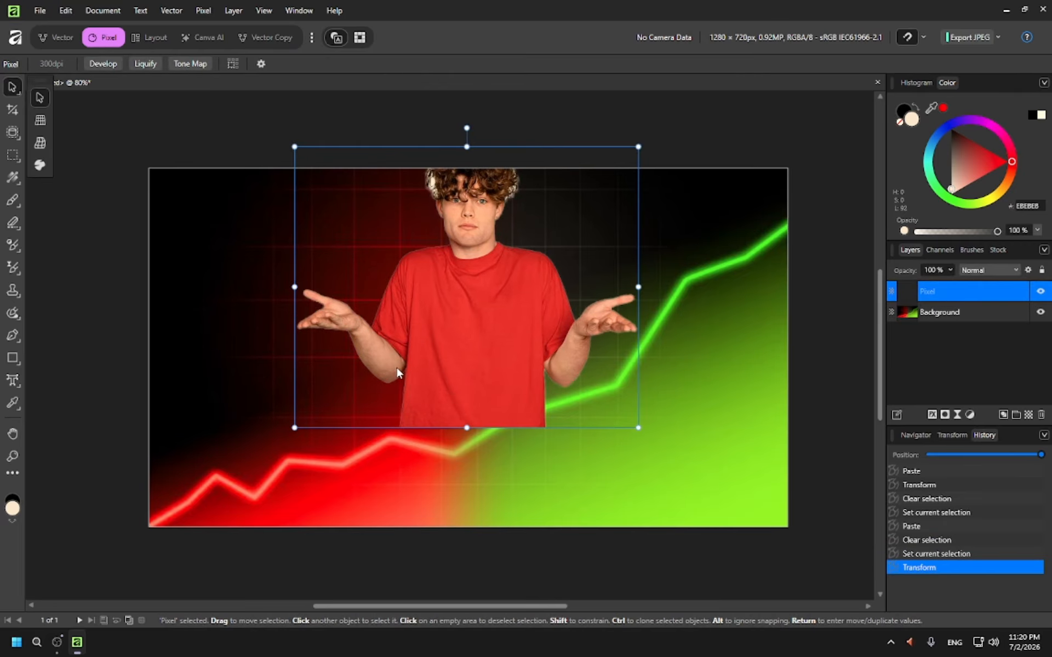
{"action": "left_click_drag", "start_coordinate": [388, 416], "coordinate": [384, 438]}
{"action": "left_click_drag", "start_coordinate": [480, 422], "coordinate": [452, 424]}
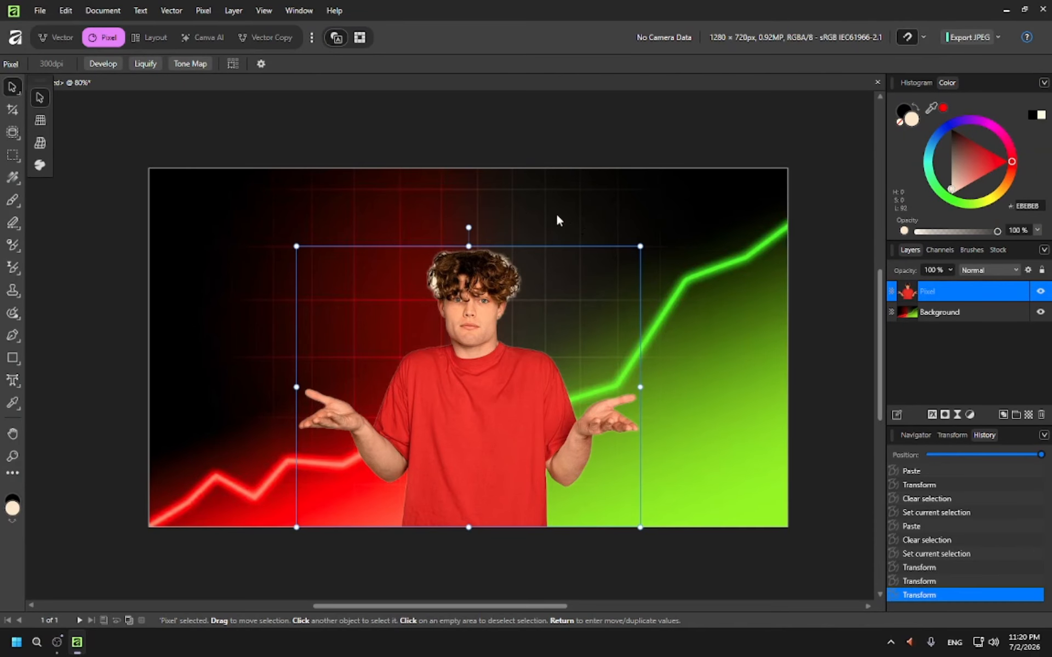
Step: Erase the light fringe around the man's hair on the Pixel layer with the Erase Brush
{"action": "key", "text": "ctrl+d"}
{"action": "scroll", "coordinate": [490, 249], "scroll_direction": "up", "scroll_amount": 1}
{"action": "scroll", "coordinate": [489, 249], "scroll_direction": "up", "scroll_amount": 4}
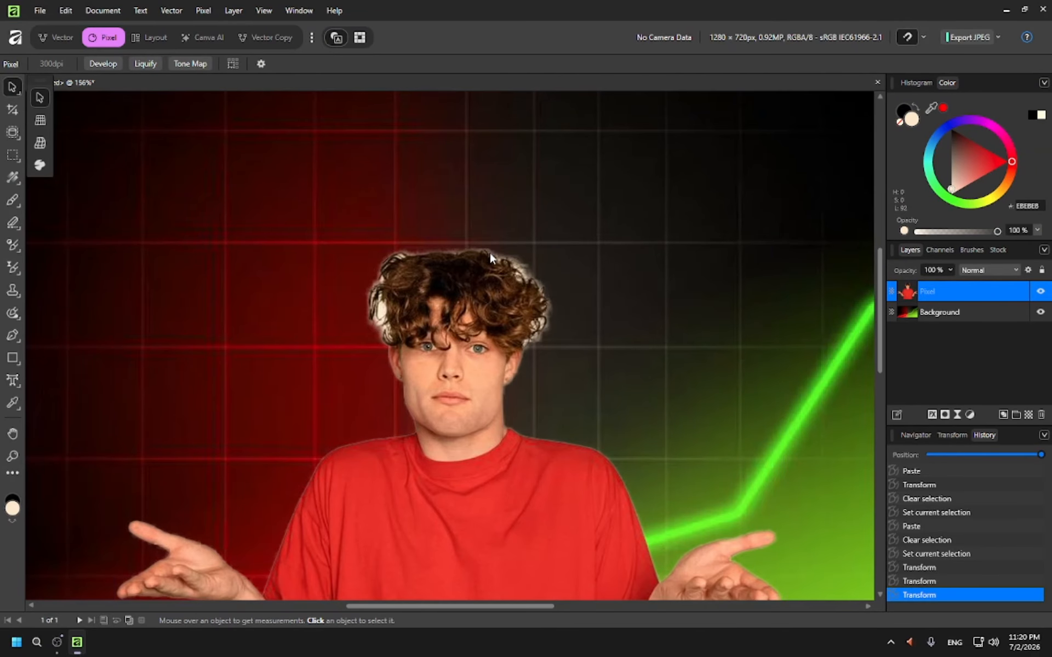
{"action": "left_click", "coordinate": [488, 251]}
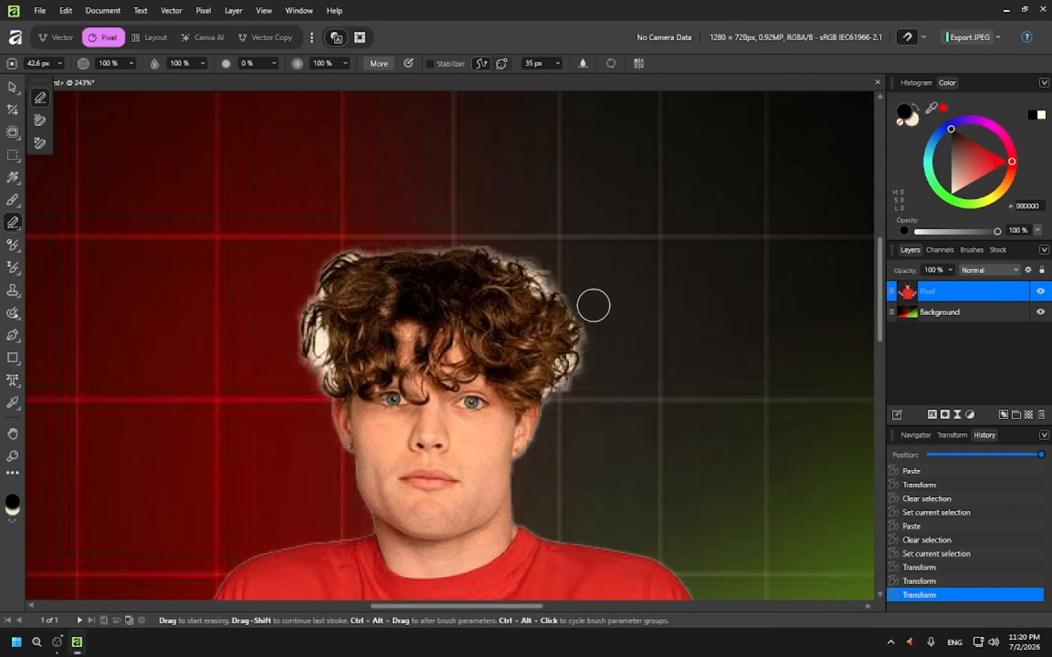
{"action": "mouse_move", "coordinate": [580, 361]}
{"action": "left_mouse_down"}
{"action": "mouse_move", "coordinate": [555, 396]}
{"action": "mouse_move", "coordinate": [584, 356]}
{"action": "mouse_move", "coordinate": [591, 305]}
{"action": "mouse_move", "coordinate": [541, 280]}
{"action": "mouse_move", "coordinate": [515, 251]}
{"action": "mouse_move", "coordinate": [456, 233]}
{"action": "mouse_move", "coordinate": [337, 246]}
{"action": "mouse_move", "coordinate": [305, 288]}
{"action": "mouse_move", "coordinate": [316, 367]}
{"action": "mouse_move", "coordinate": [320, 335]}
{"action": "left_mouse_up"}
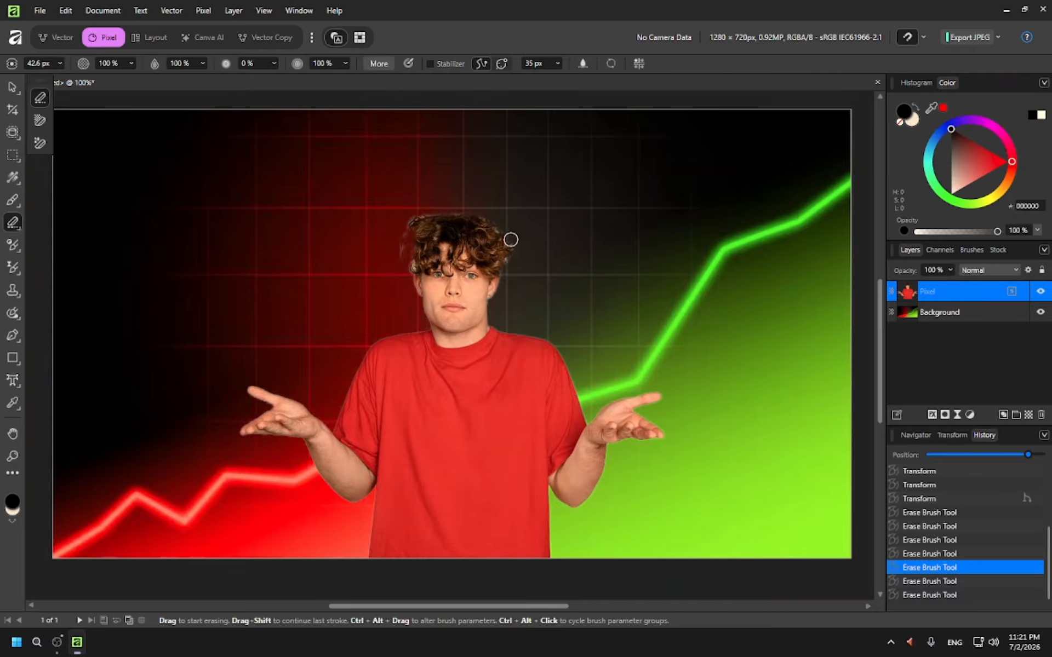
{"action": "left_click", "coordinate": [413, 266]}
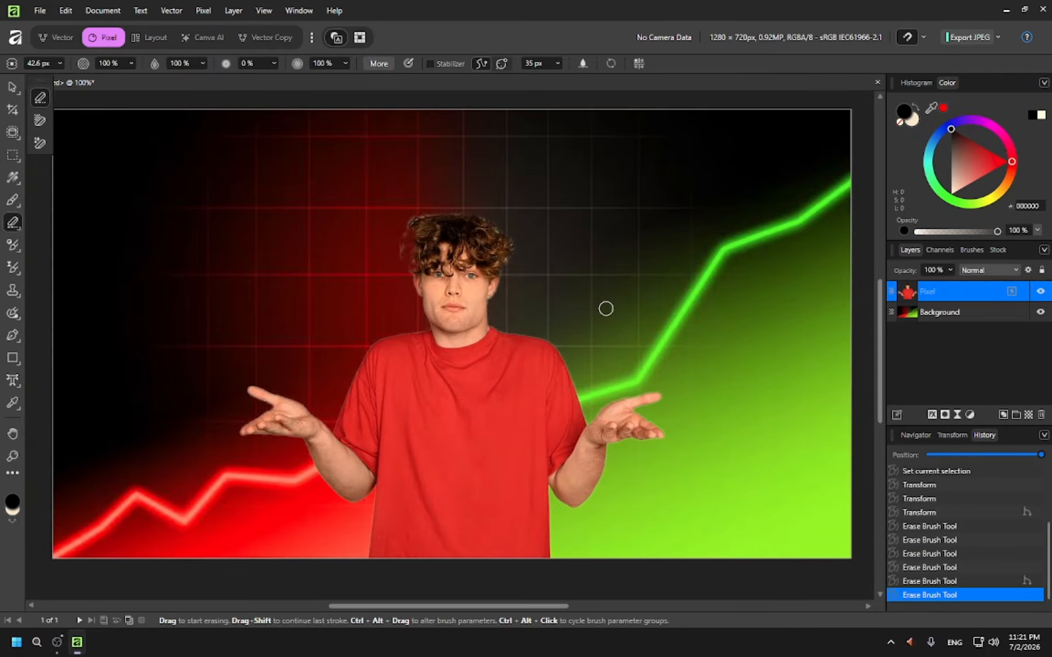
Step: Sample bright green 77E302 from the chart background and paint a green glow along the man's edges facing the green half
{"action": "scroll", "coordinate": [606, 308], "scroll_direction": "down", "scroll_amount": 3}
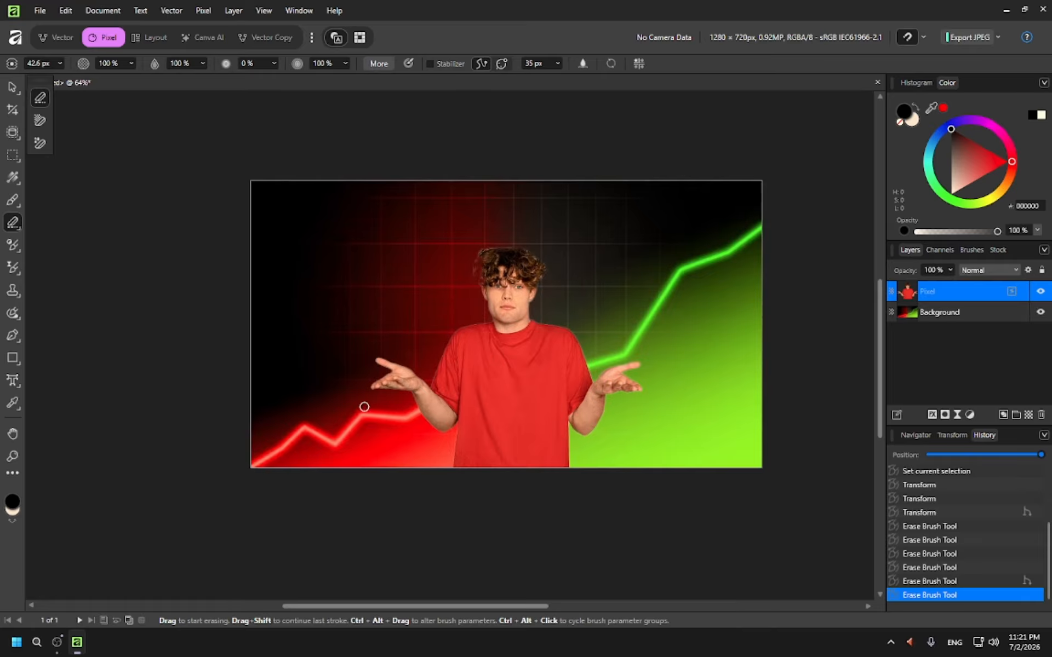
{"action": "left_click", "coordinate": [12, 201]}
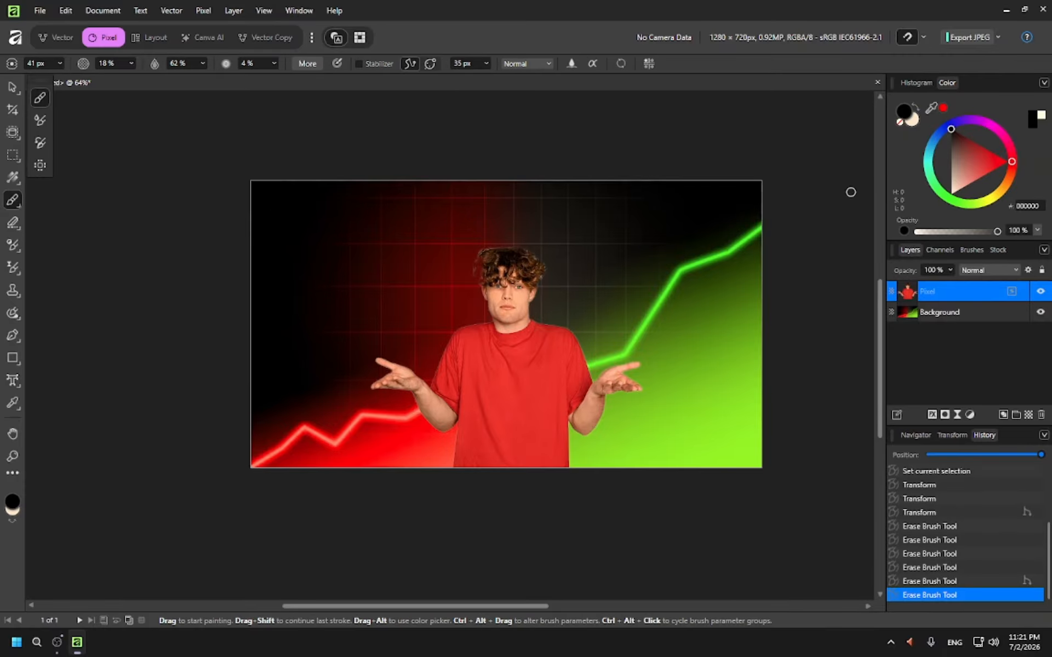
{"action": "left_click", "coordinate": [935, 108]}
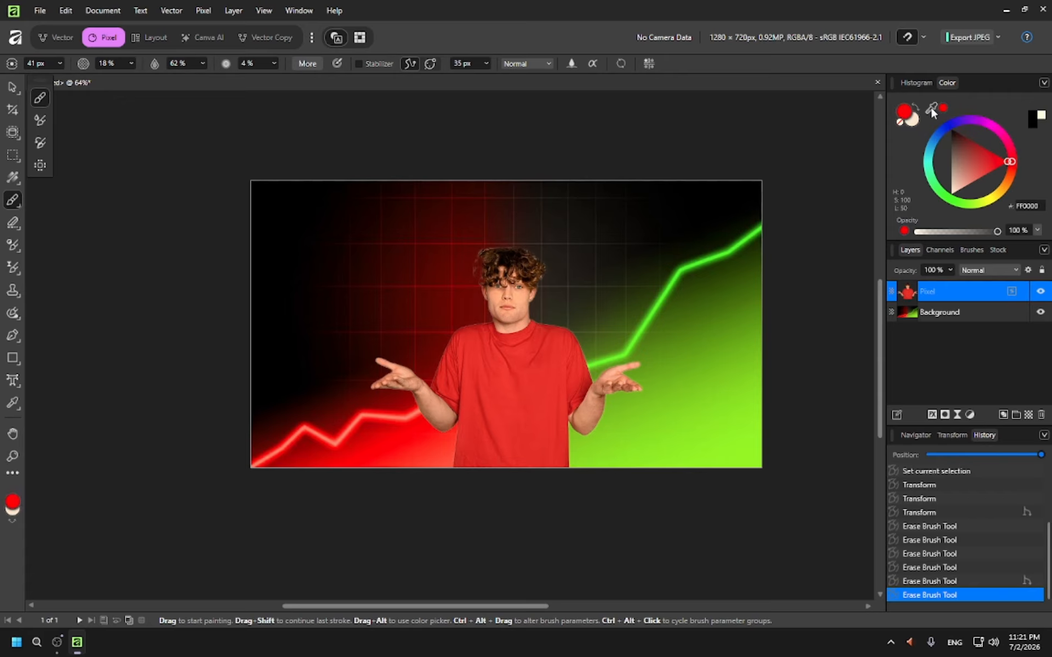
{"action": "left_click_drag", "start_coordinate": [930, 106], "coordinate": [687, 419]}
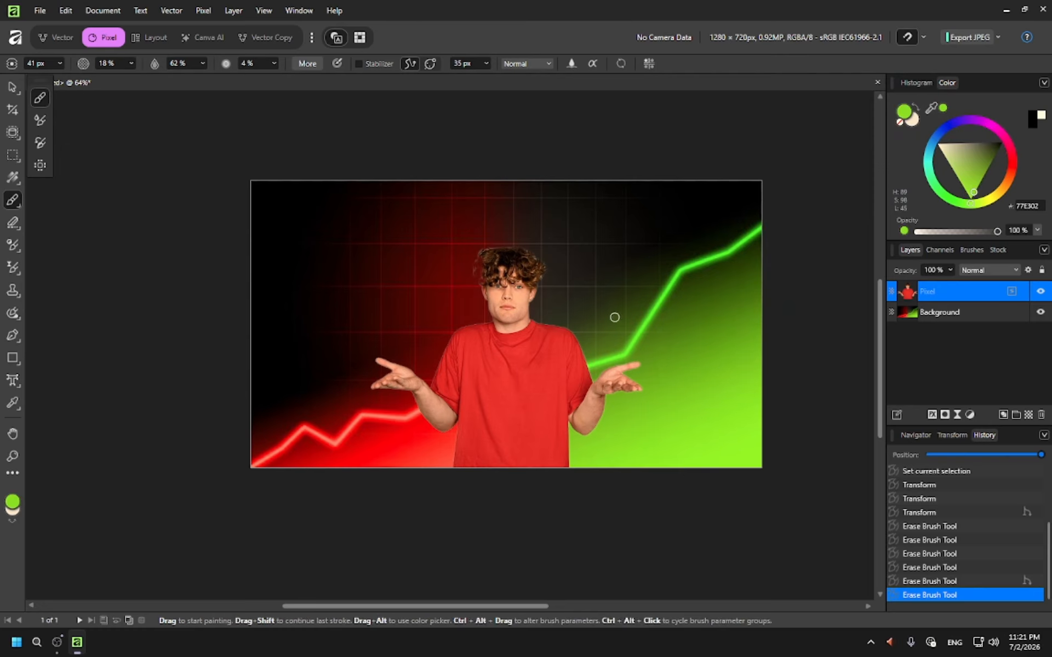
{"action": "scroll", "coordinate": [615, 317], "scroll_direction": "up", "scroll_amount": 6}
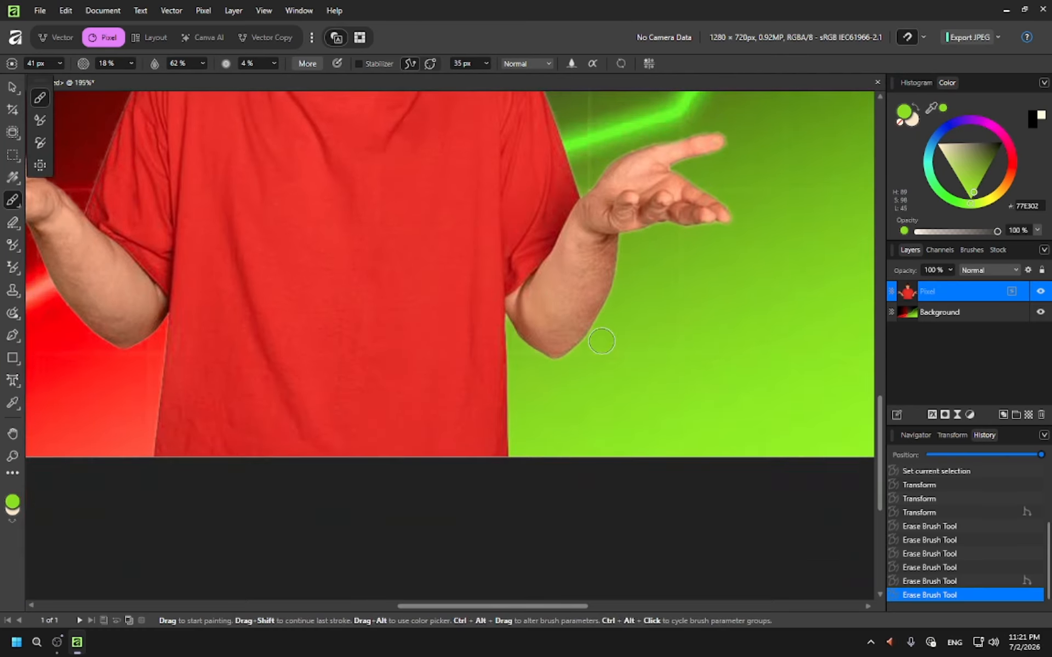
{"action": "mouse_move", "coordinate": [539, 329]}
{"action": "left_mouse_down"}
{"action": "mouse_move", "coordinate": [557, 351]}
{"action": "mouse_move", "coordinate": [586, 331]}
{"action": "mouse_move", "coordinate": [606, 306]}
{"action": "mouse_move", "coordinate": [623, 243]}
{"action": "mouse_move", "coordinate": [613, 293]}
{"action": "mouse_move", "coordinate": [615, 257]}
{"action": "mouse_move", "coordinate": [586, 329]}
{"action": "mouse_move", "coordinate": [623, 225]}
{"action": "mouse_move", "coordinate": [570, 346]}
{"action": "mouse_move", "coordinate": [622, 274]}
{"action": "mouse_move", "coordinate": [601, 322]}
{"action": "mouse_move", "coordinate": [574, 345]}
{"action": "mouse_move", "coordinate": [576, 333]}
{"action": "mouse_move", "coordinate": [554, 344]}
{"action": "mouse_move", "coordinate": [556, 355]}
{"action": "mouse_move", "coordinate": [613, 302]}
{"action": "mouse_move", "coordinate": [625, 253]}
{"action": "mouse_move", "coordinate": [603, 330]}
{"action": "mouse_move", "coordinate": [596, 340]}
{"action": "mouse_move", "coordinate": [628, 241]}
{"action": "mouse_move", "coordinate": [665, 222]}
{"action": "mouse_move", "coordinate": [655, 219]}
{"action": "mouse_move", "coordinate": [720, 210]}
{"action": "left_mouse_up"}
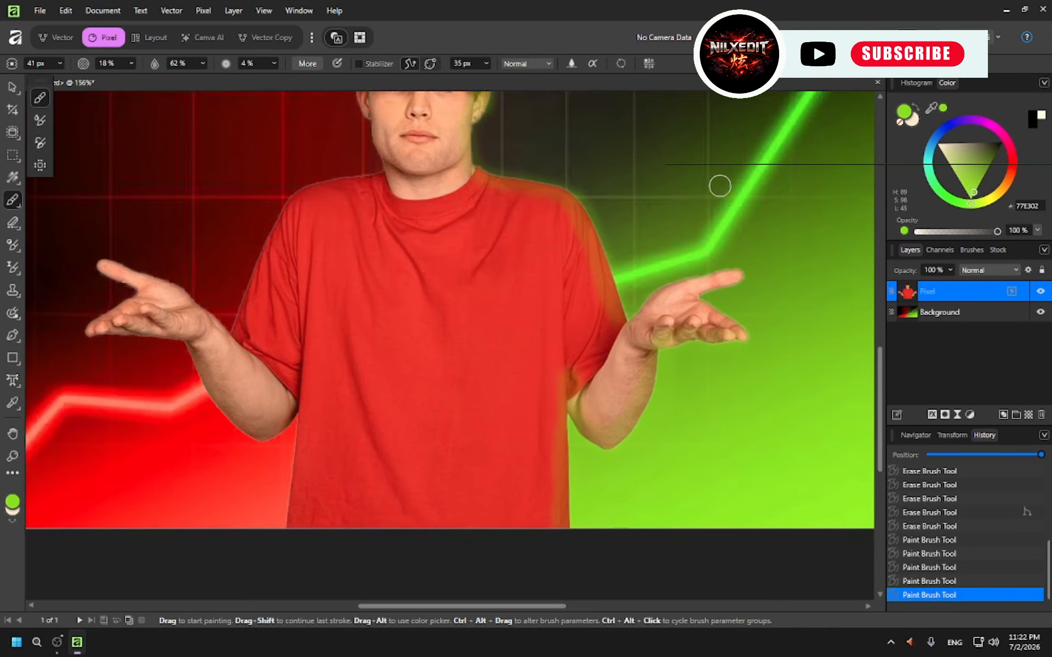
Step: Try to paint dark green 1D3208 shading where the man's sleeve meets his arm on the green side
{"action": "left_click_drag", "start_coordinate": [964, 175], "coordinate": [994, 149]}
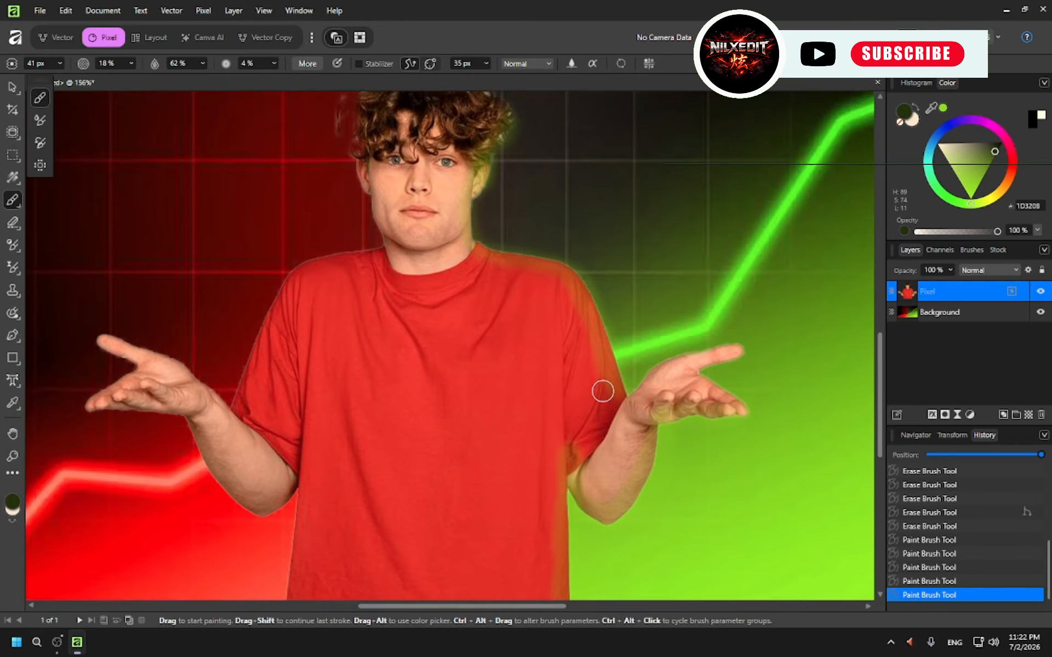
{"action": "scroll", "coordinate": [567, 407], "scroll_direction": "up", "scroll_amount": 10}
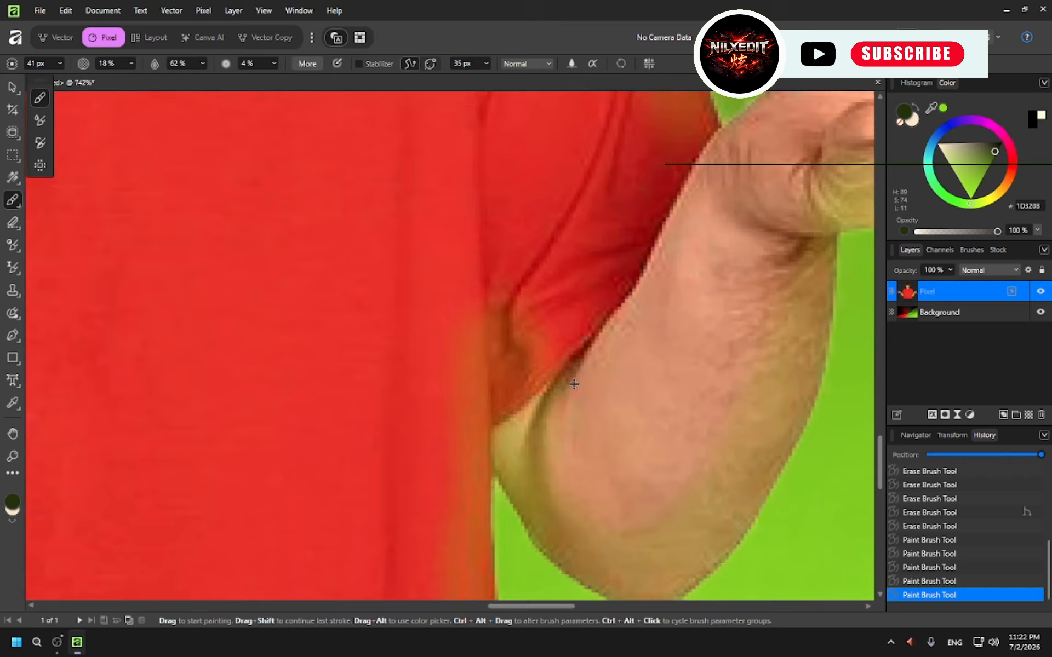
{"action": "mouse_move", "coordinate": [498, 353]}
{"action": "left_mouse_down"}
{"action": "mouse_move", "coordinate": [484, 335]}
{"action": "mouse_move", "coordinate": [488, 400]}
{"action": "left_mouse_up"}
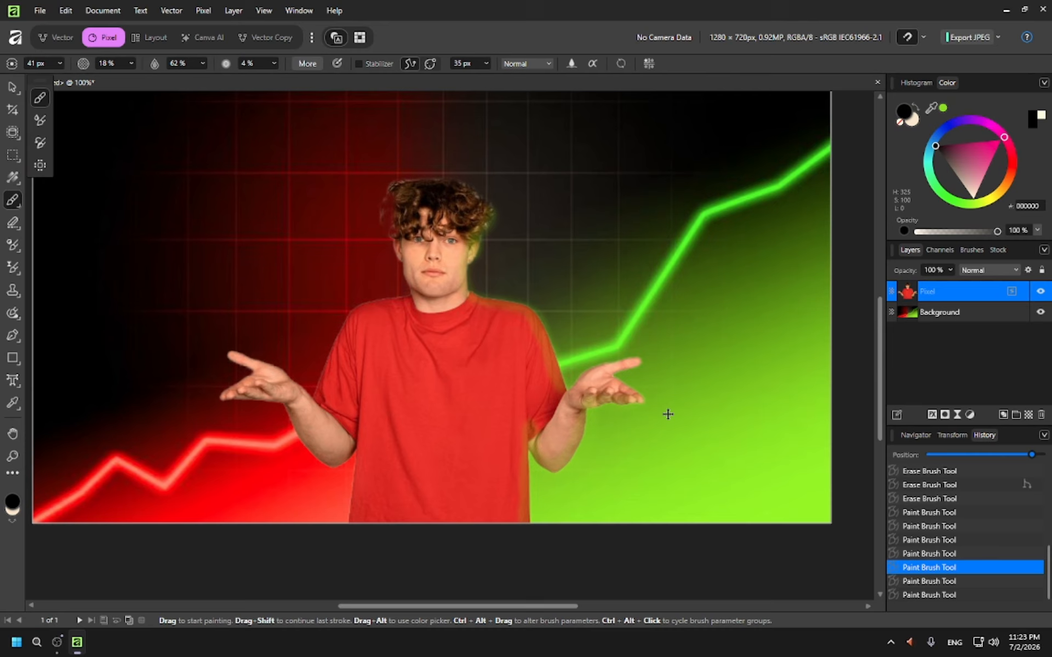
Step: Sample bright red FE2509 from the chart background and paint a red glow along the man's edges facing the red half
{"action": "scroll", "coordinate": [668, 414], "scroll_direction": "down", "scroll_amount": 1}
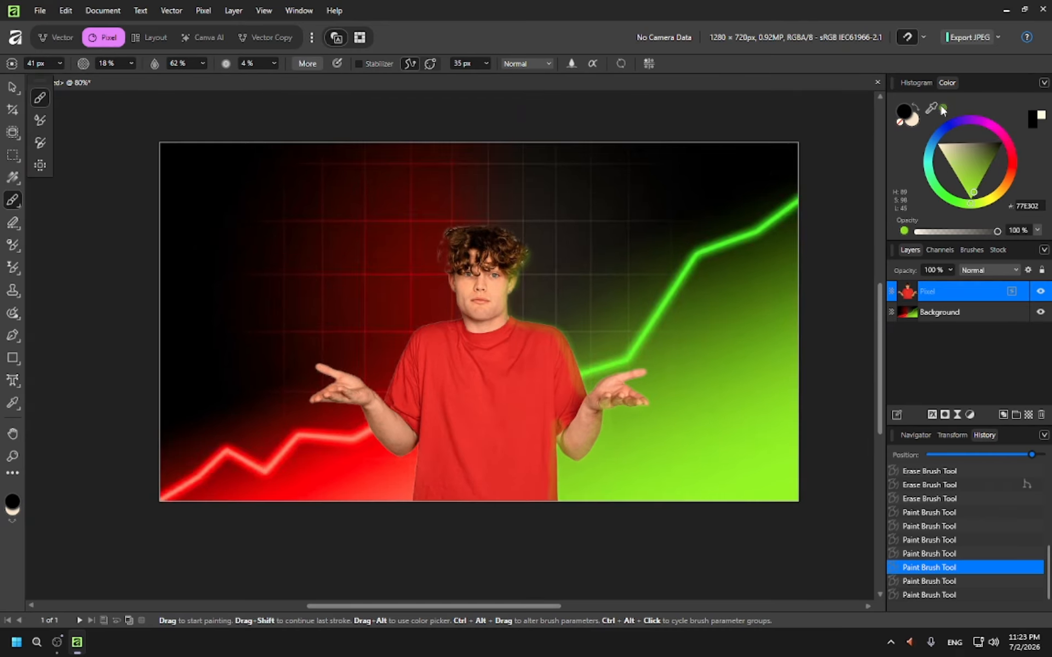
{"action": "left_click_drag", "start_coordinate": [938, 103], "coordinate": [353, 470]}
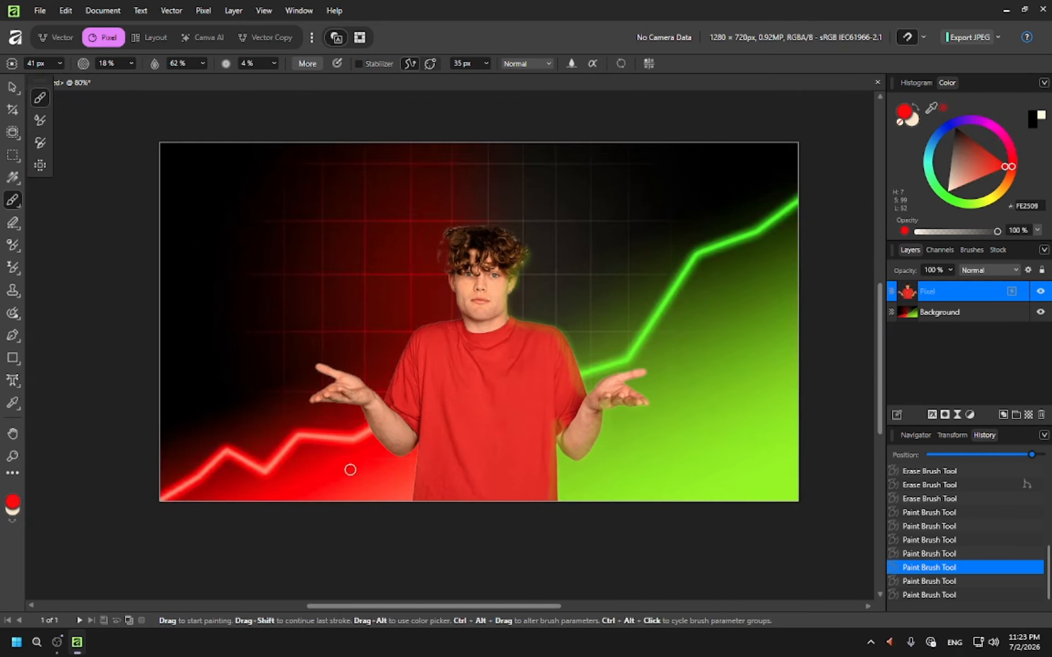
{"action": "scroll", "coordinate": [383, 378], "scroll_direction": "up", "scroll_amount": 6}
{"action": "scroll", "coordinate": [382, 377], "scroll_direction": "down", "scroll_amount": 3}
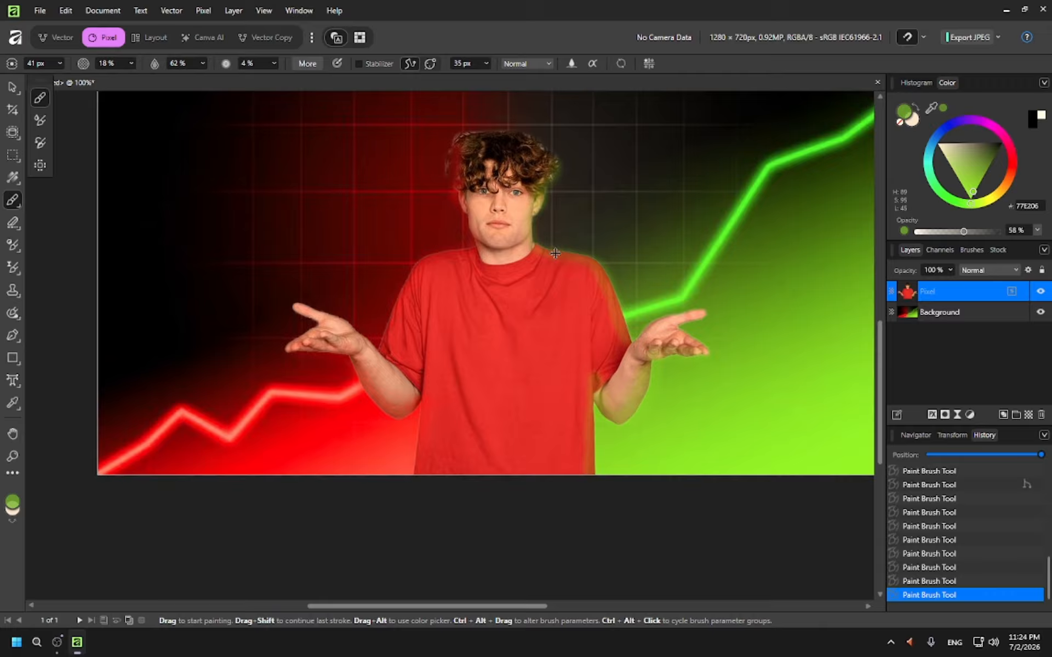
{"action": "scroll", "coordinate": [554, 253], "scroll_direction": "down", "scroll_amount": 1}
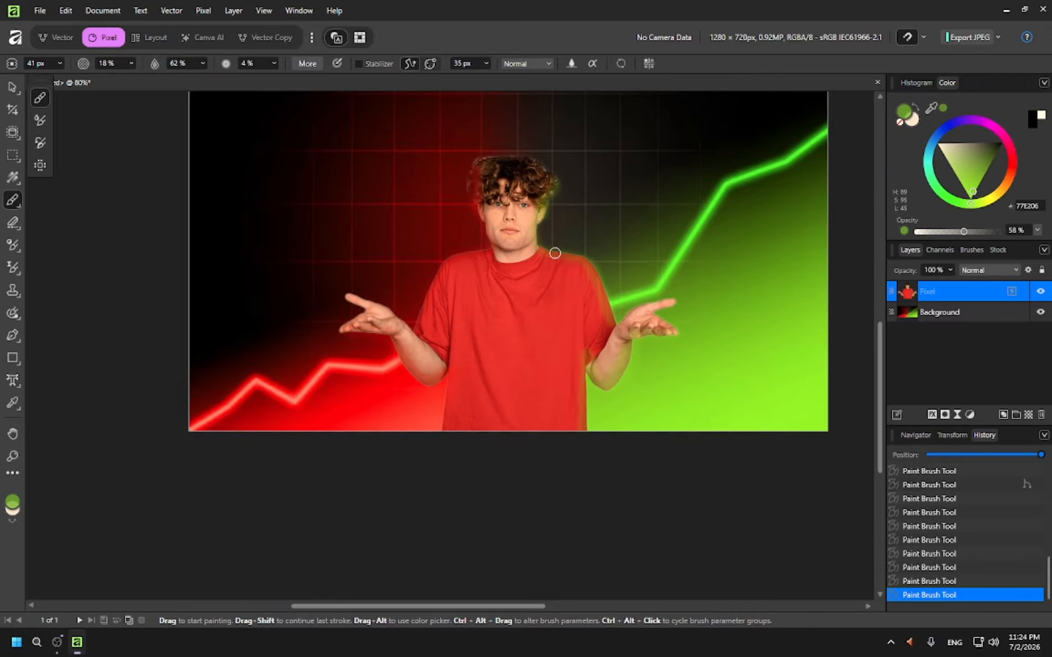
{"action": "scroll", "coordinate": [555, 254], "scroll_direction": "left", "scroll_amount": 1}
{"action": "scroll", "coordinate": [555, 253], "scroll_direction": "up", "scroll_amount": 3}
{"action": "scroll", "coordinate": [555, 253], "scroll_direction": "right", "scroll_amount": 1}
{"action": "scroll", "coordinate": [555, 253], "scroll_direction": "right", "scroll_amount": 1}
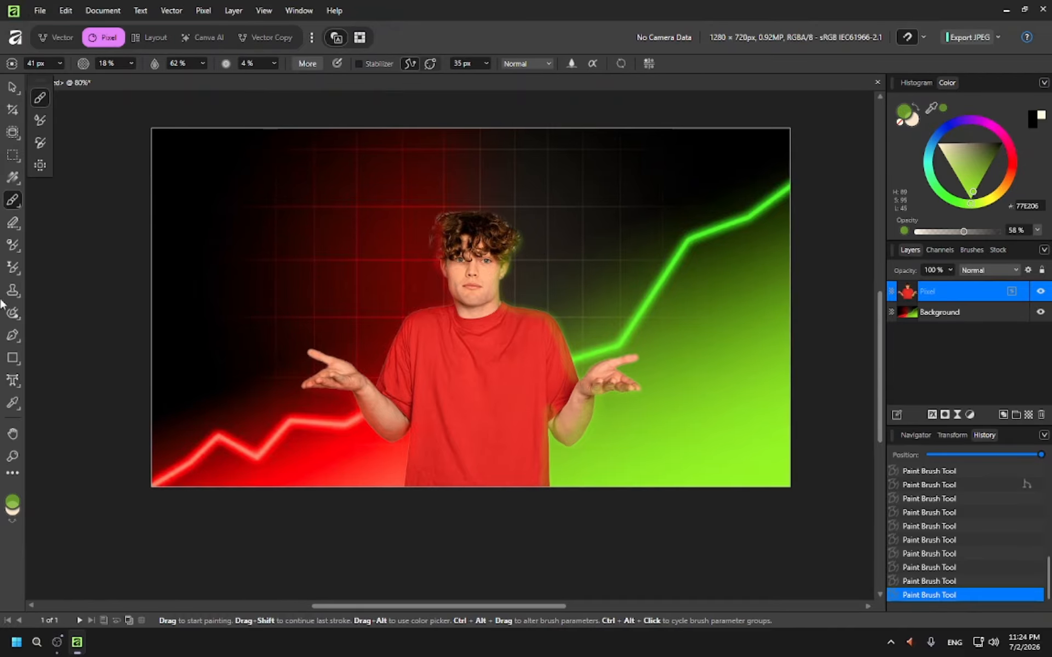
Step: Create an artistic text object over the dark upper-left part of the picture and set its font to 4u-Ananda
{"action": "left_click", "coordinate": [12, 382]}
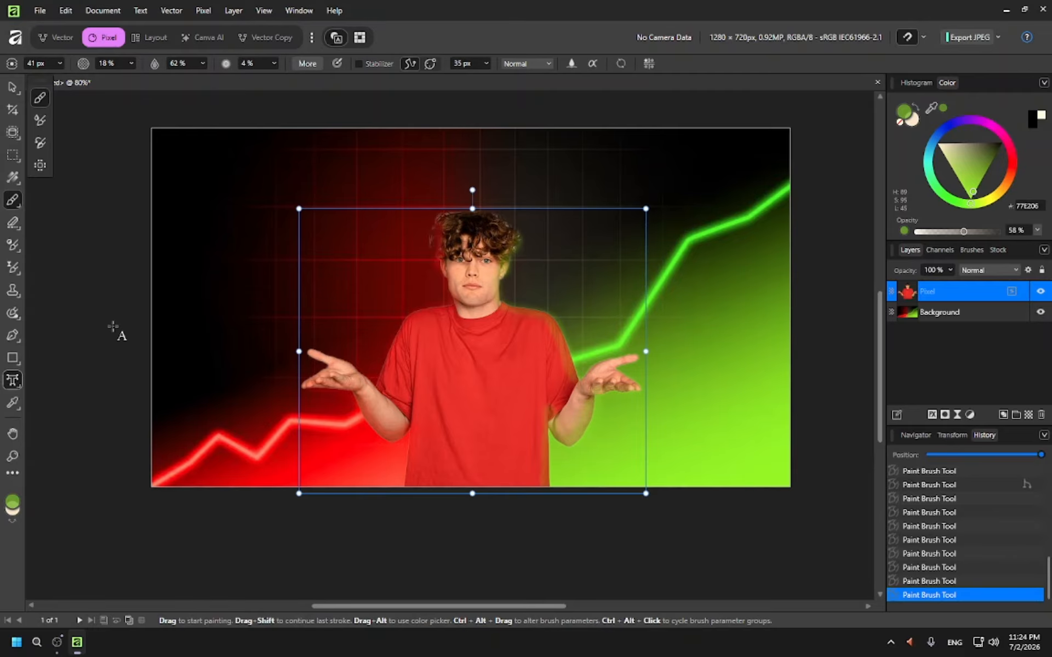
{"action": "left_click_drag", "start_coordinate": [193, 173], "coordinate": [241, 229]}
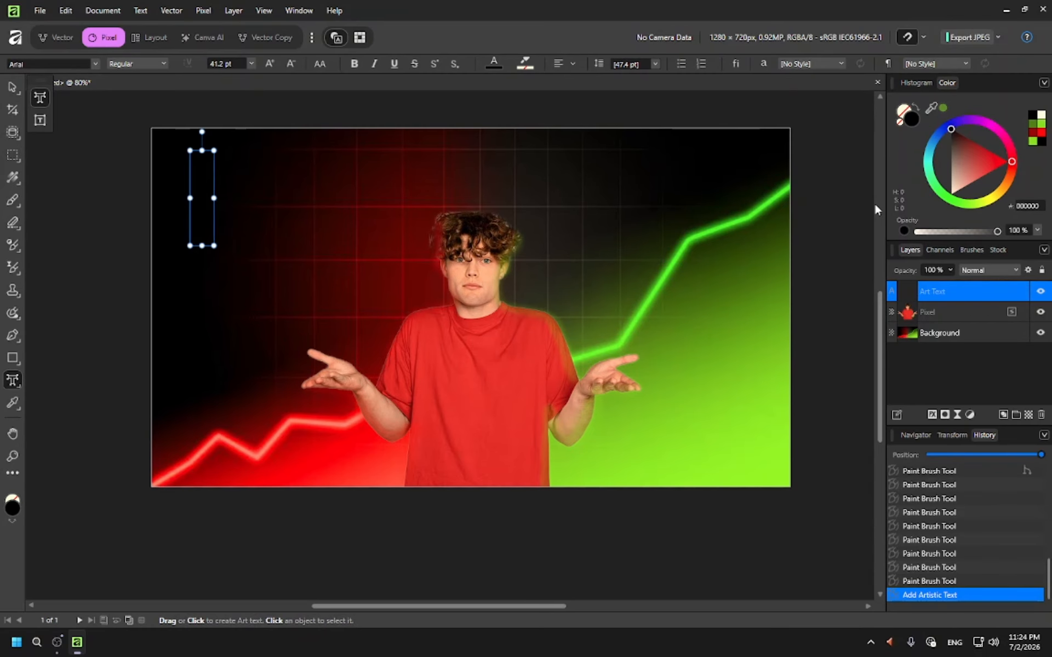
{"action": "left_click", "coordinate": [94, 63]}
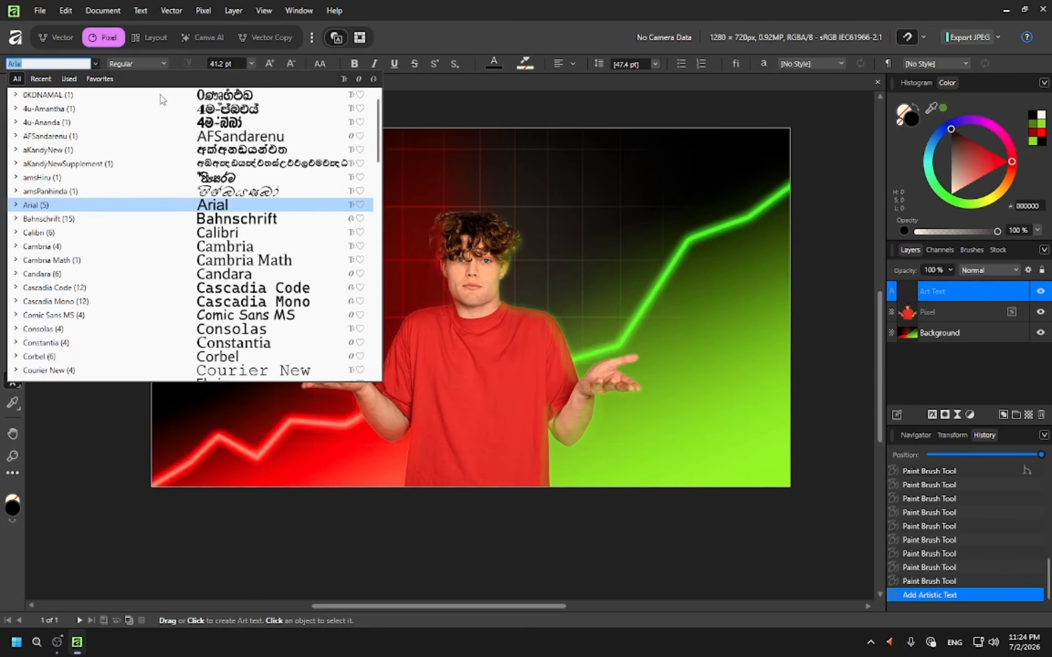
{"action": "left_click", "coordinate": [193, 122]}
{"action": "left_click", "coordinate": [208, 206]}
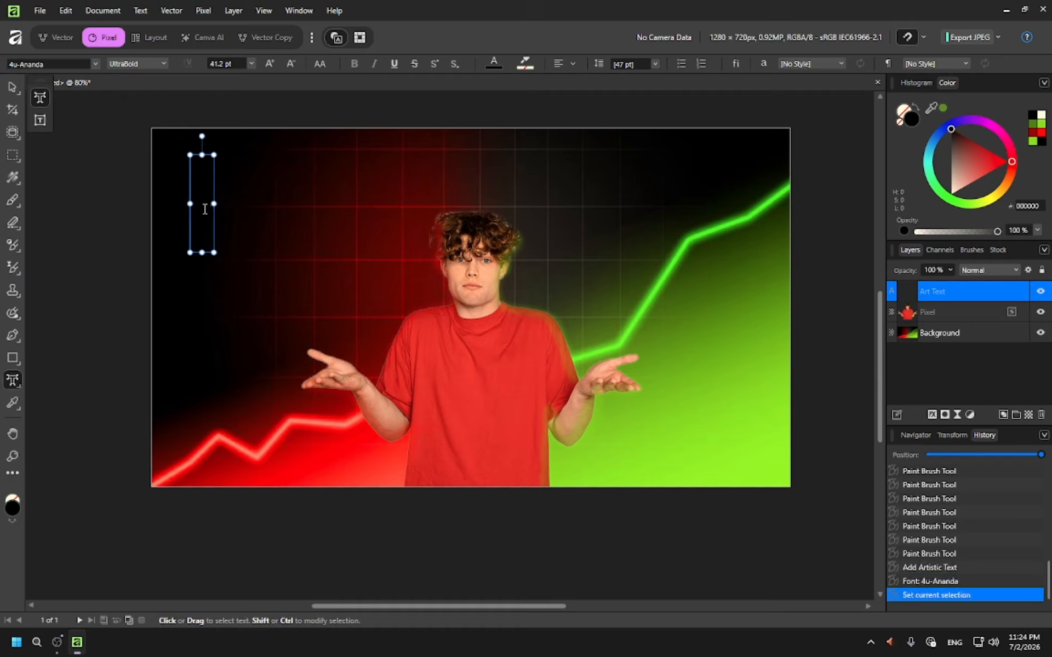
Step: Enter "ir,j f.or" in the artistic text so the title reads සරලව ගෙදර
{"action": "type", "text": "ir"}
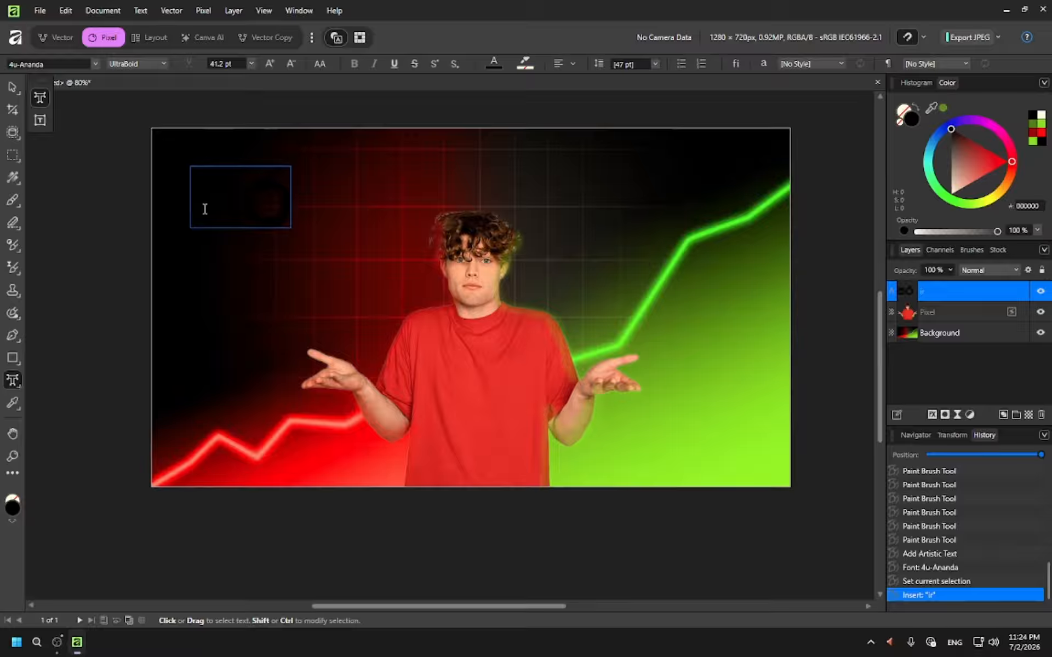
{"action": "type", "text": ".."}
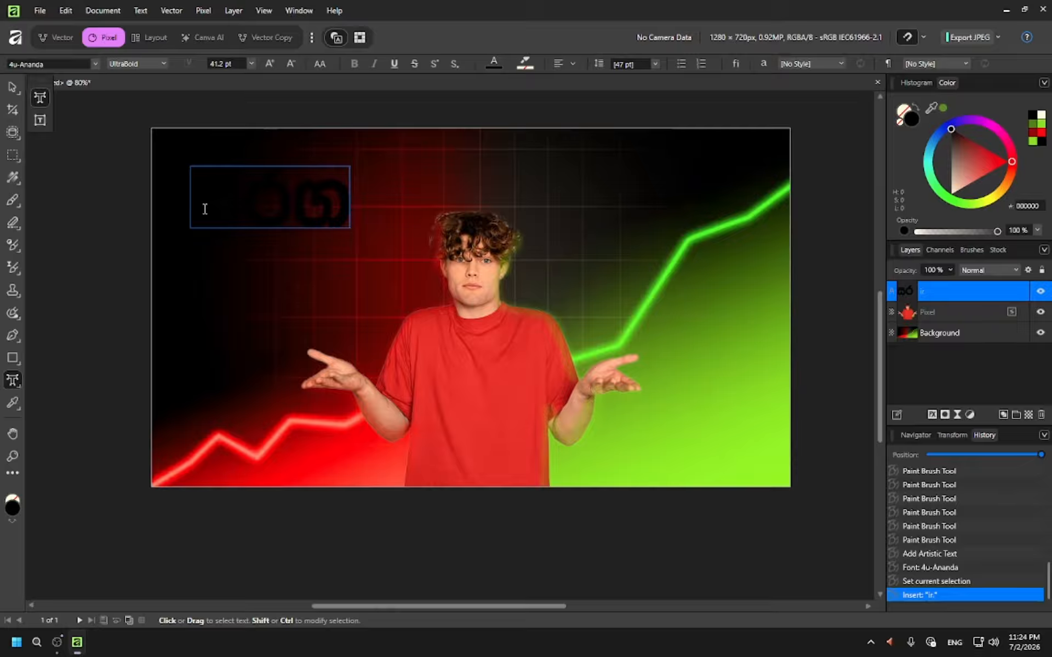
{"action": "key", "text": "BackSpace"}
{"action": "type", "text": "m"}
{"action": "key", "text": "BackSpace"}
{"action": "type", "text": "j"}
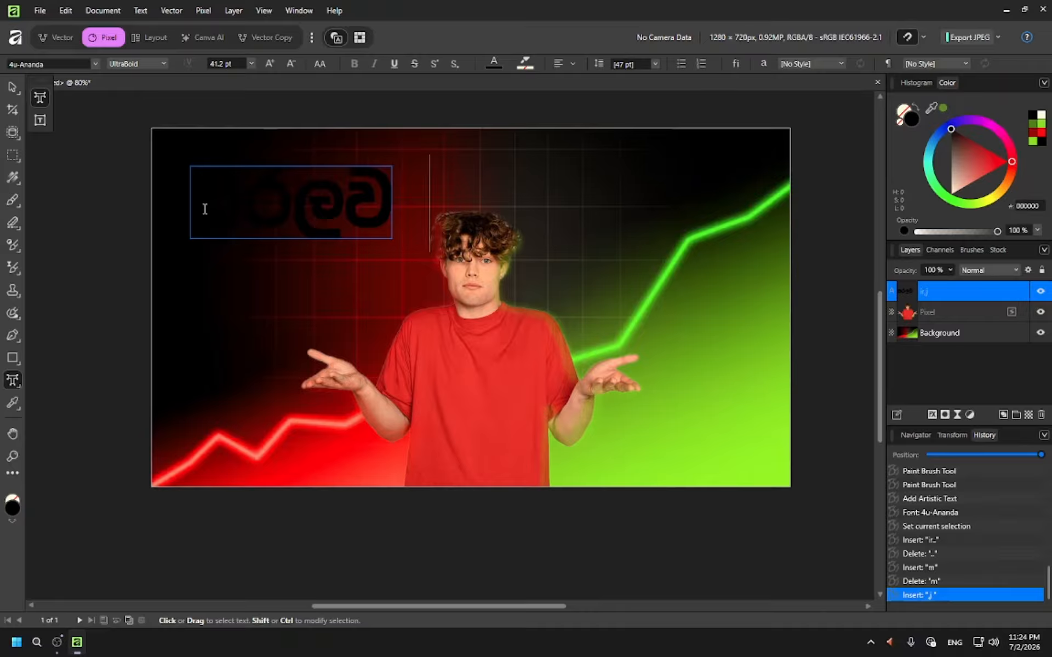
{"action": "type", "text": " f"}
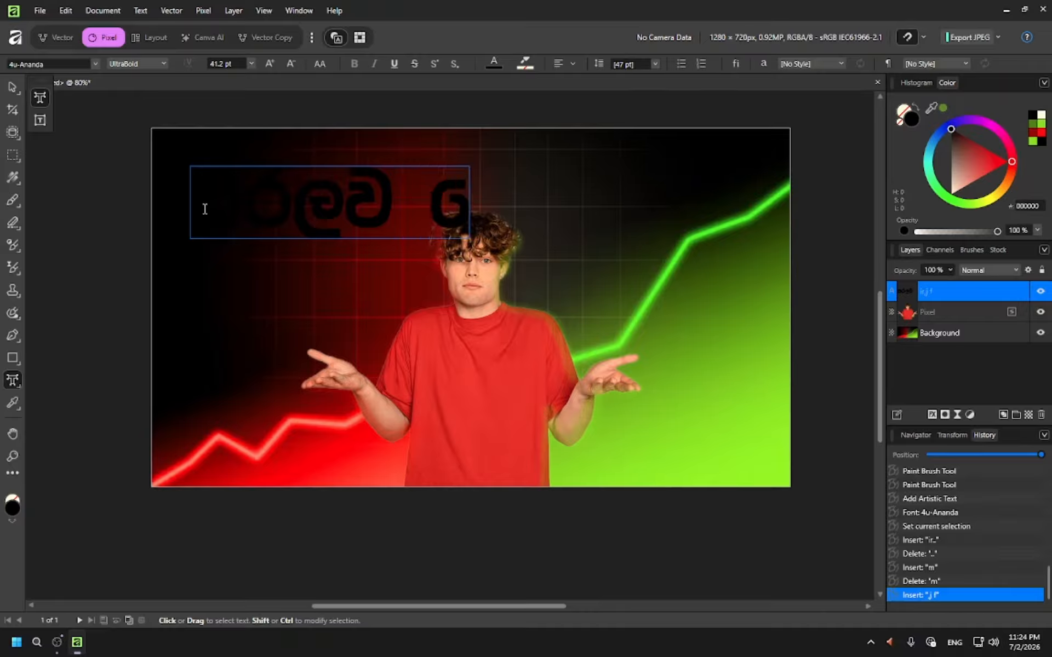
{"action": "type", "text": ".or"}
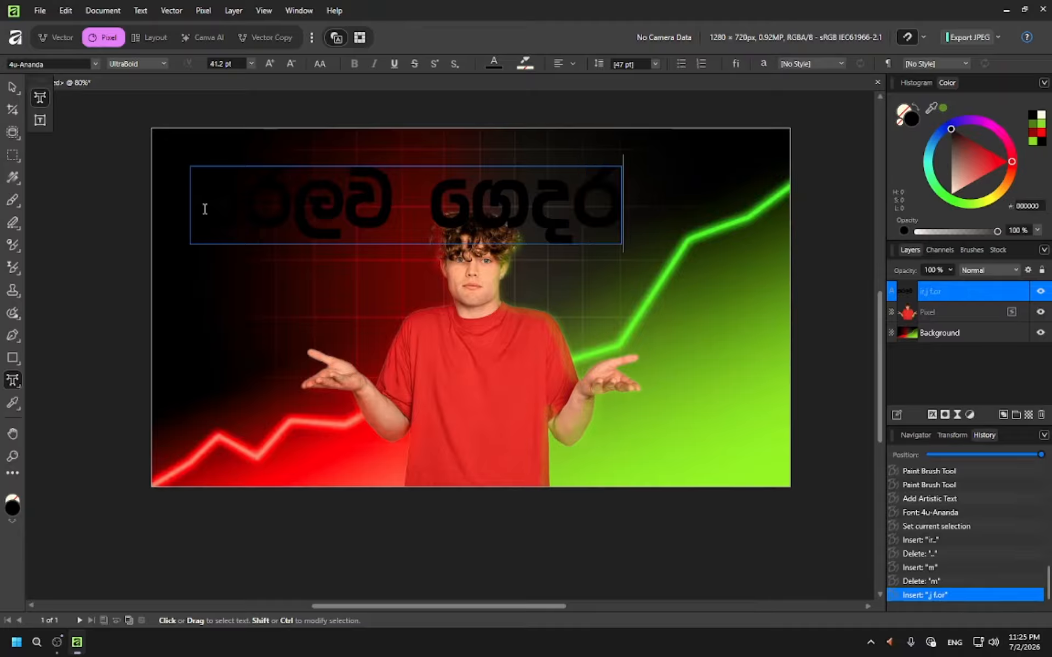
{"action": "key", "text": "Escape"}
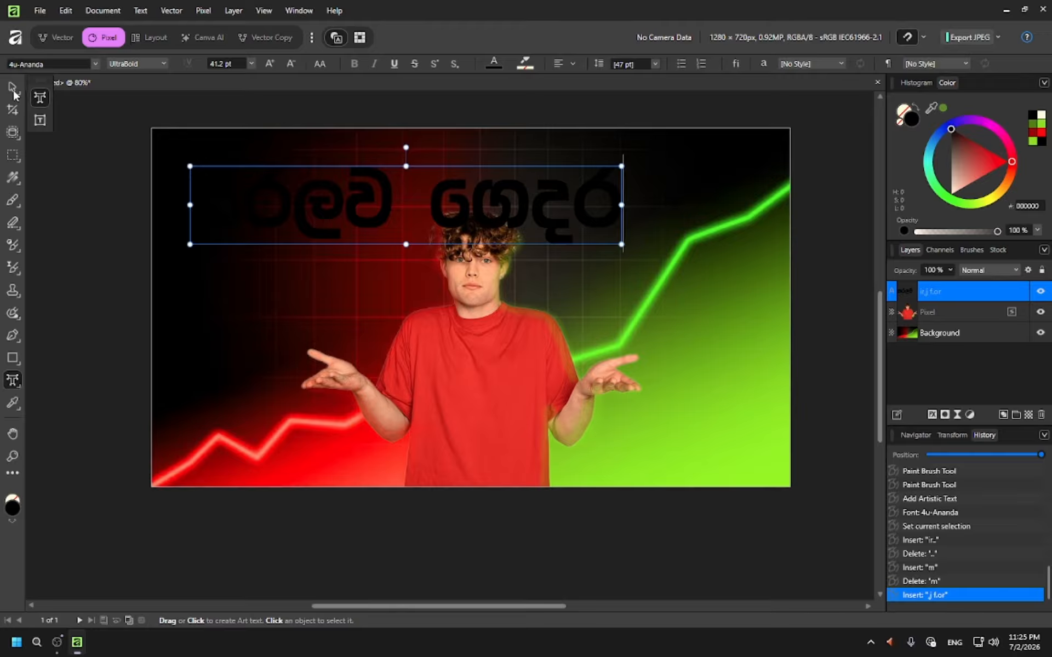
Step: Select all the title characters and change their fill to white (FFFFFF)
{"action": "double_click", "coordinate": [211, 204]}
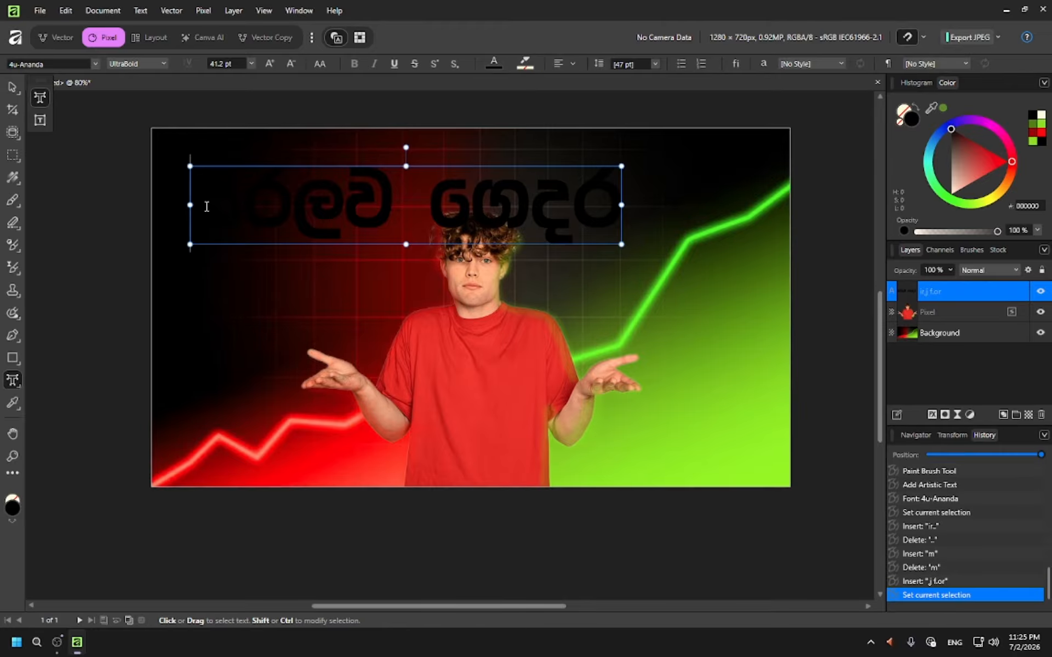
{"action": "left_click_drag", "start_coordinate": [210, 204], "coordinate": [618, 206]}
{"action": "key", "text": "Escape"}
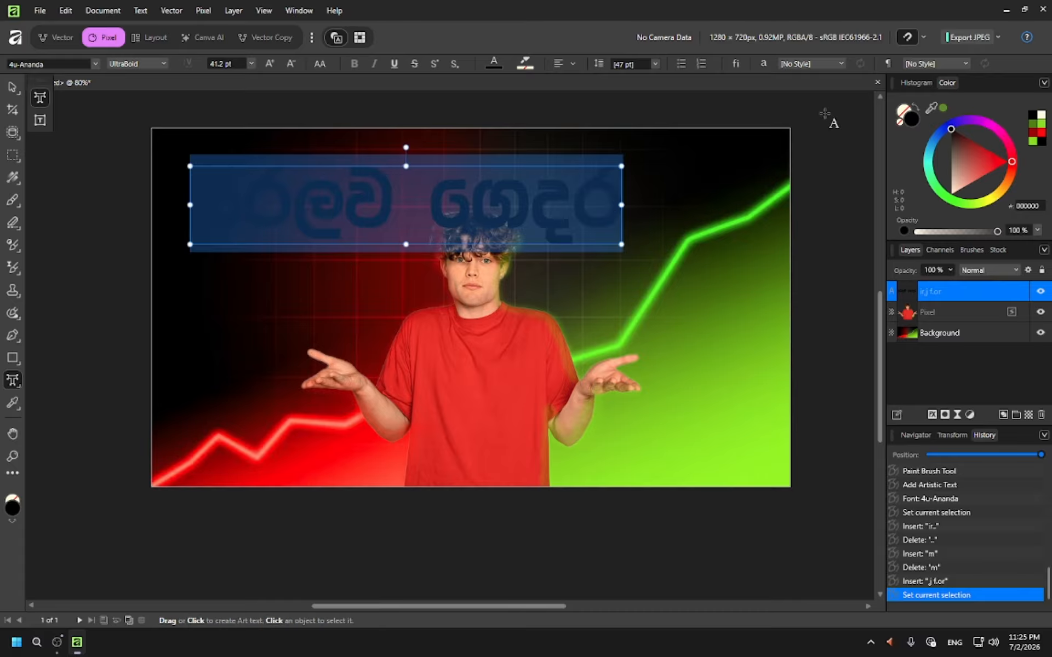
{"action": "left_click_drag", "start_coordinate": [965, 171], "coordinate": [952, 193]}
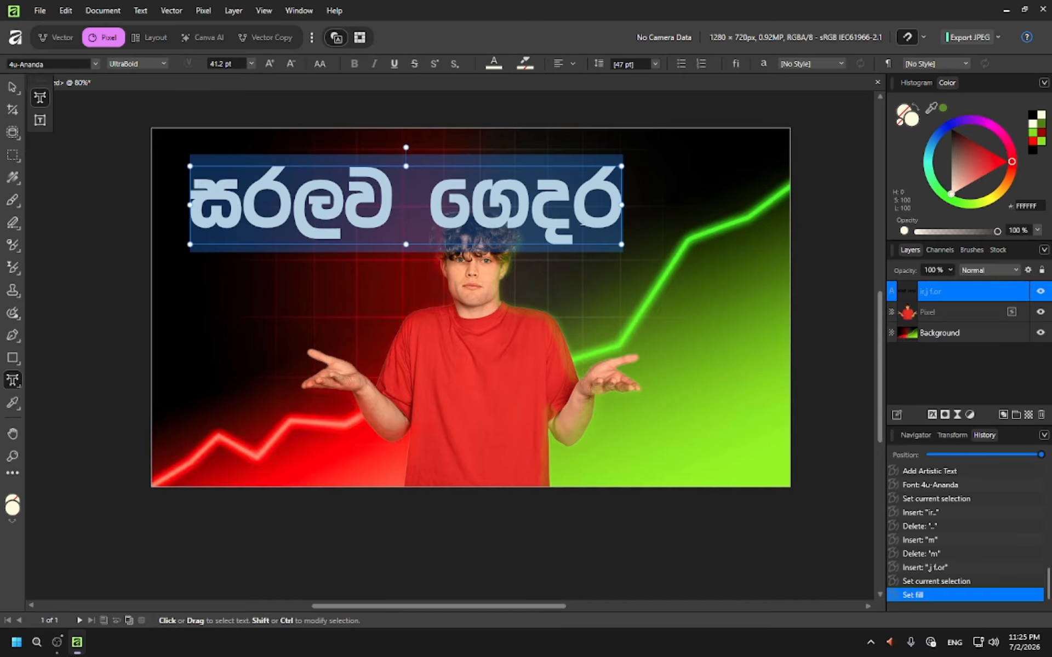
Step: Centre the title horizontally over the man's head and place its layer between the Pixel and Background layers
{"action": "left_click", "coordinate": [12, 87]}
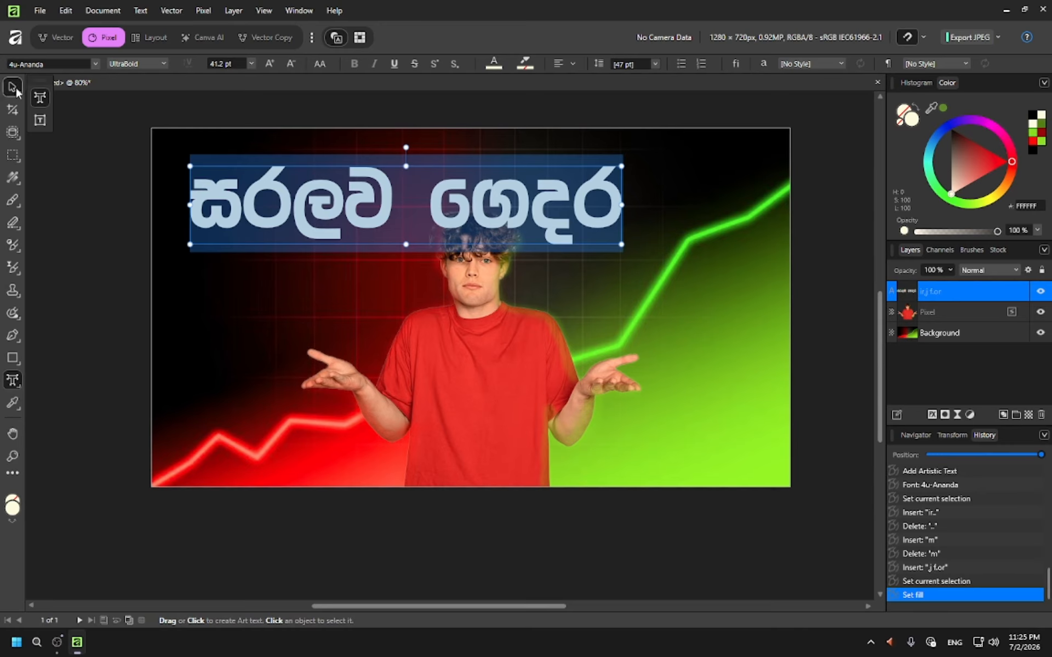
{"action": "left_click_drag", "start_coordinate": [331, 206], "coordinate": [420, 214]}
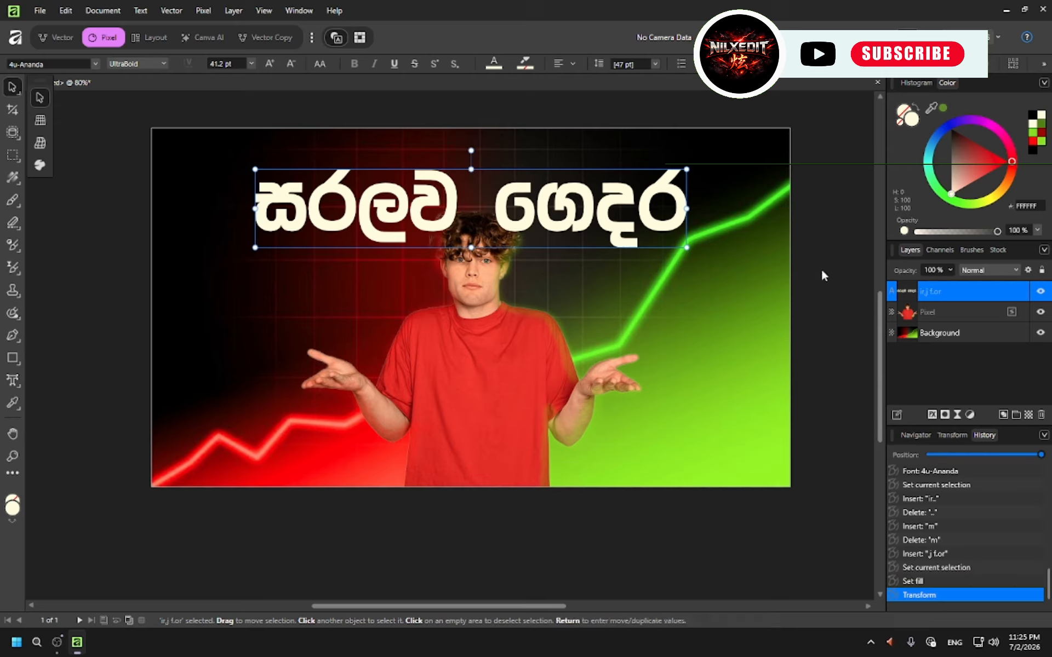
{"action": "left_click_drag", "start_coordinate": [949, 302], "coordinate": [953, 335]}
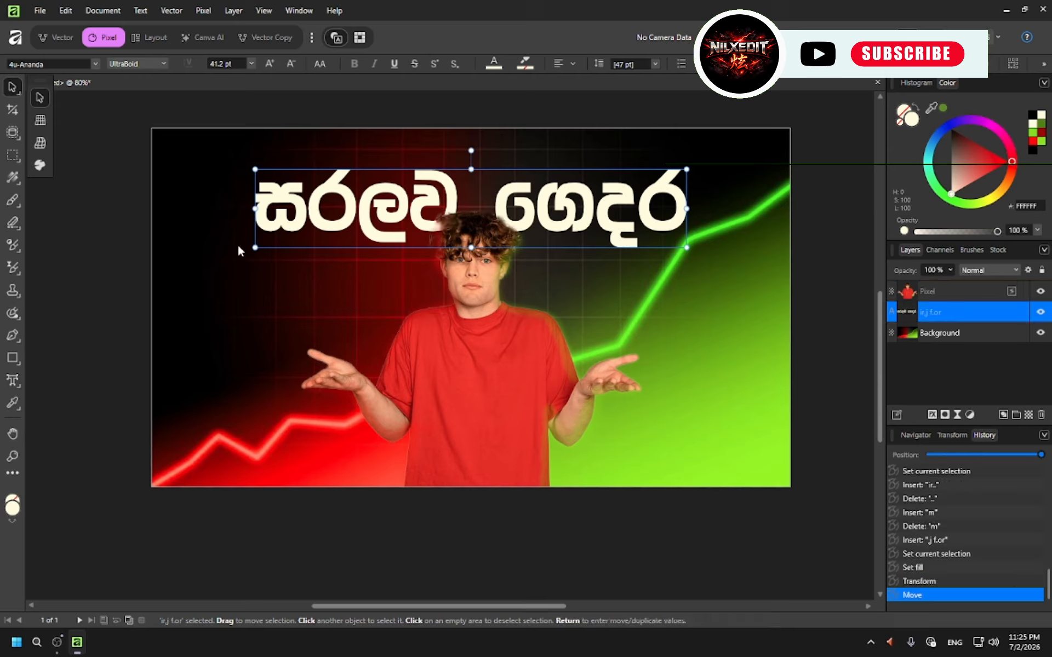
Step: Enlarge the title proportionally to about 48.8 pt and reposition it horizontally centred near the page's upper edge
{"action": "left_click_drag", "start_coordinate": [255, 248], "coordinate": [178, 257]}
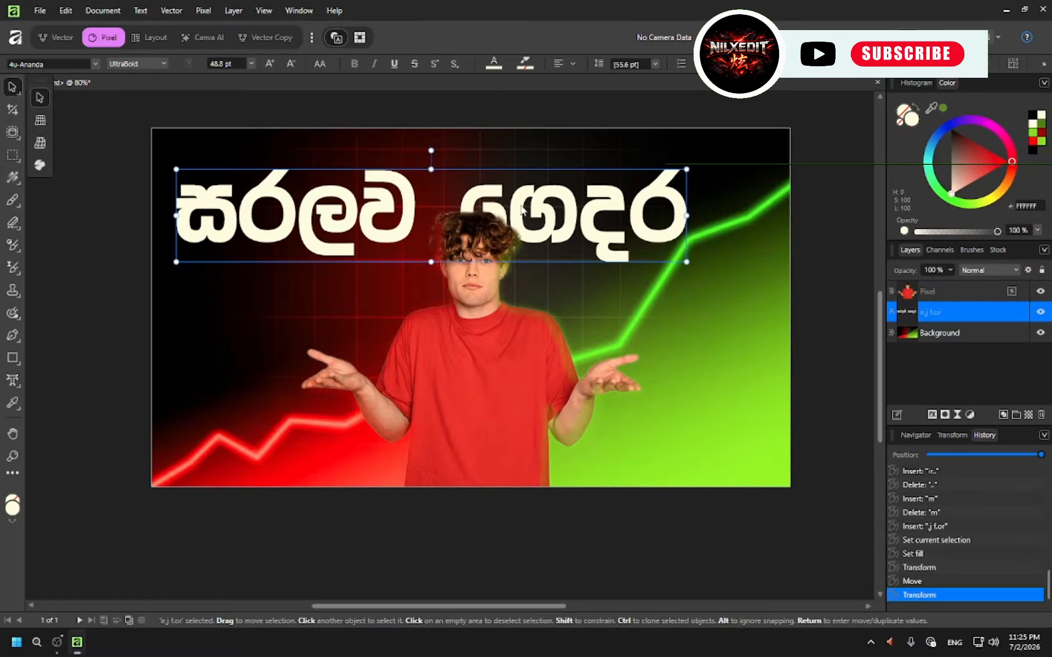
{"action": "left_click_drag", "start_coordinate": [552, 201], "coordinate": [591, 192]}
{"action": "left_click", "coordinate": [589, 301]}
{"action": "scroll", "coordinate": [453, 223], "scroll_direction": "up", "scroll_amount": 4}
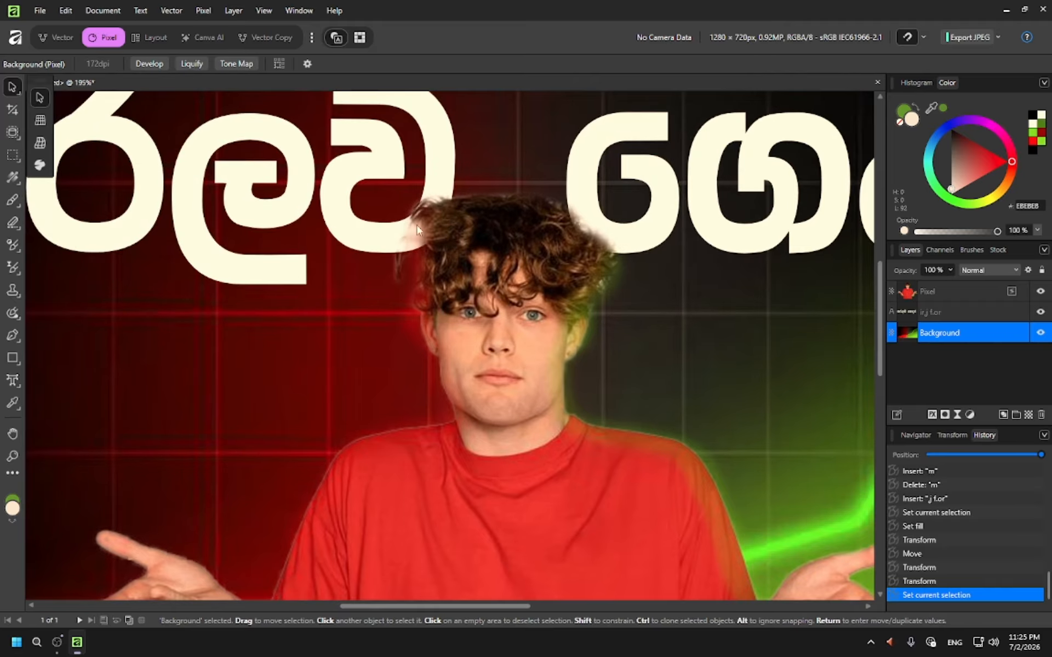
{"action": "scroll", "coordinate": [548, 219], "scroll_direction": "down", "scroll_amount": 5}
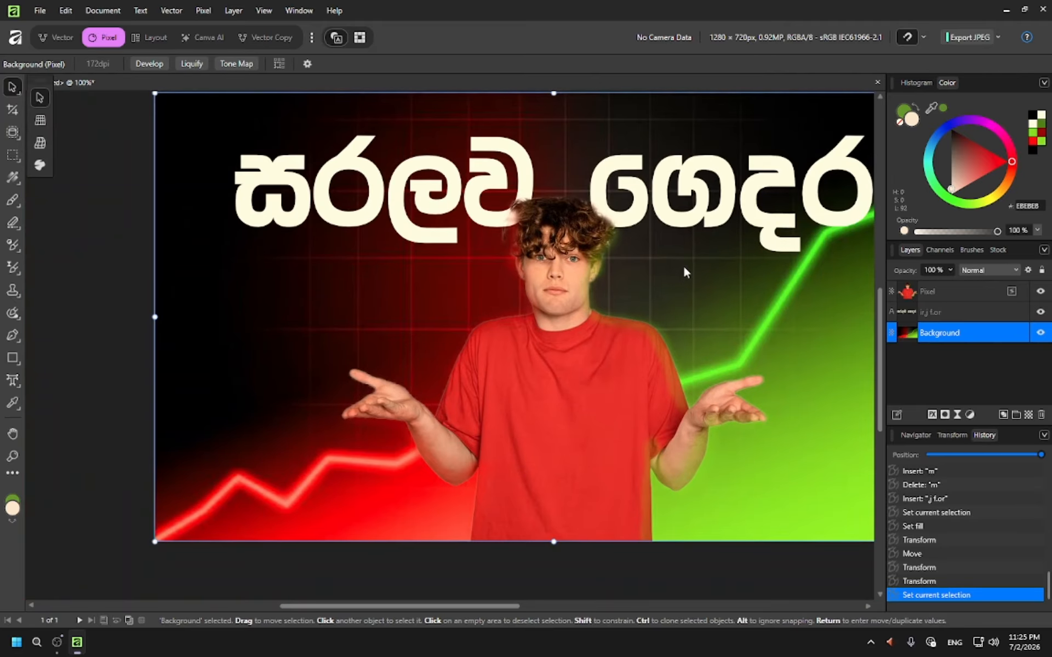
{"action": "scroll", "coordinate": [685, 268], "scroll_direction": "down", "scroll_amount": 3}
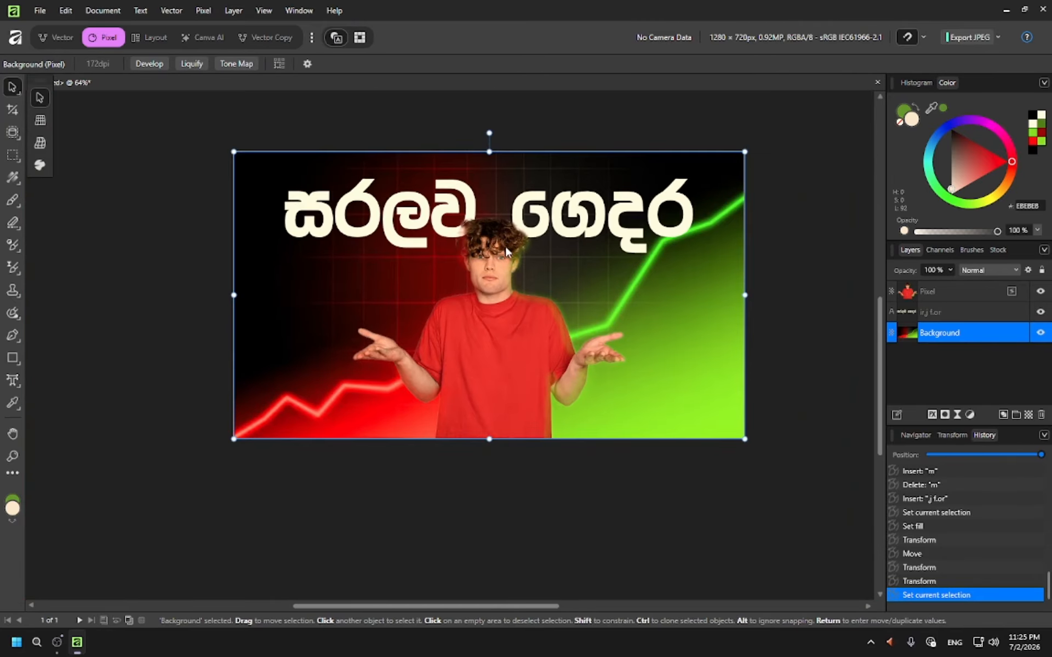
{"action": "scroll", "coordinate": [508, 239], "scroll_direction": "up", "scroll_amount": 2}
{"action": "scroll", "coordinate": [509, 238], "scroll_direction": "down", "scroll_amount": 2}
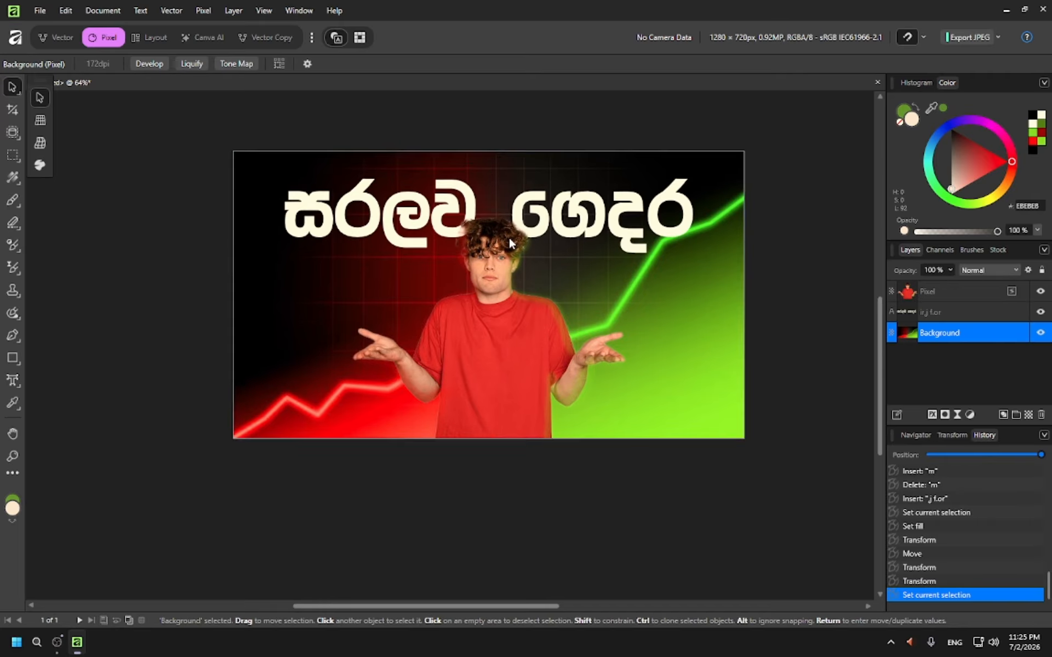
{"action": "scroll", "coordinate": [509, 238], "scroll_direction": "left", "scroll_amount": 1}
{"action": "scroll", "coordinate": [509, 239], "scroll_direction": "left", "scroll_amount": 1}
{"action": "scroll", "coordinate": [509, 239], "scroll_direction": "right", "scroll_amount": 4}
{"action": "scroll", "coordinate": [510, 239], "scroll_direction": "up", "scroll_amount": 2}
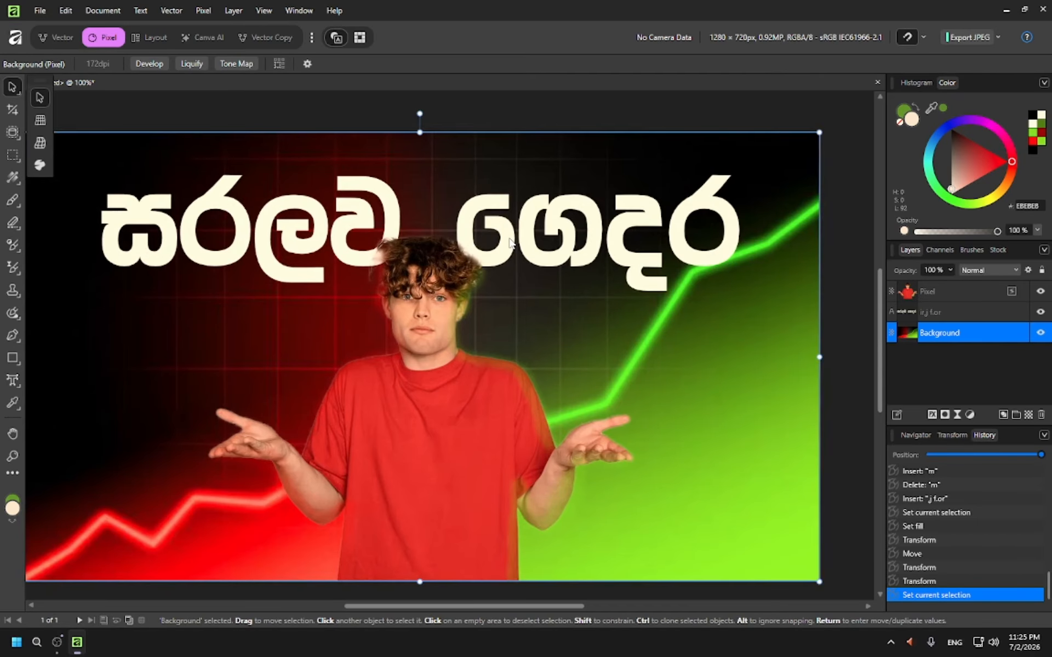
{"action": "scroll", "coordinate": [509, 239], "scroll_direction": "down", "scroll_amount": 1}
{"action": "scroll", "coordinate": [470, 246], "scroll_direction": "right", "scroll_amount": 1}
{"action": "scroll", "coordinate": [471, 246], "scroll_direction": "left", "scroll_amount": 2}
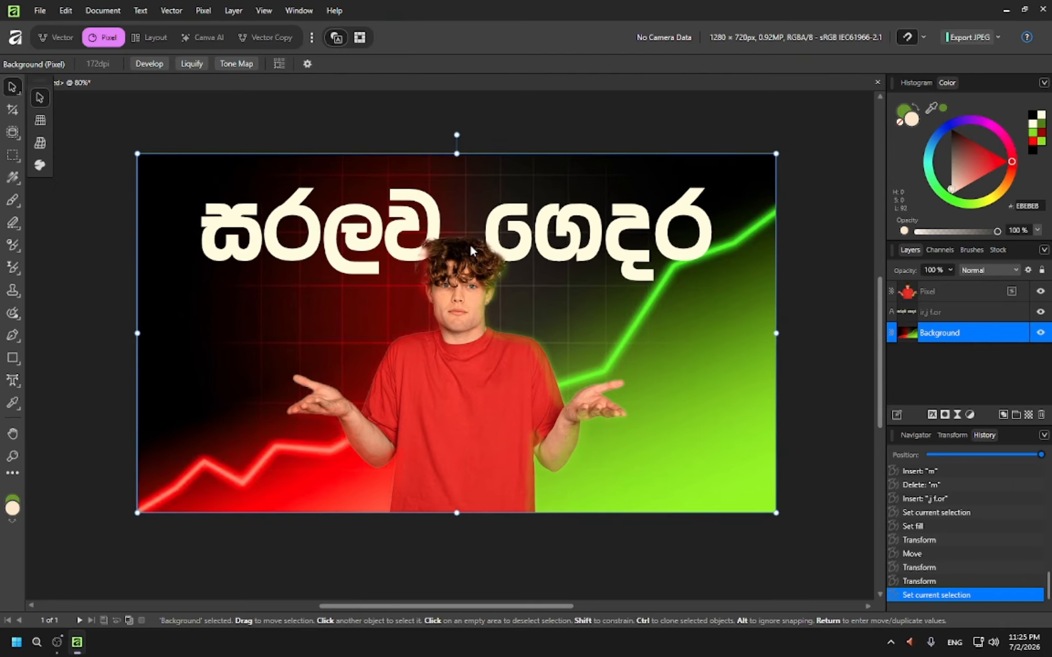
{"action": "left_click", "coordinate": [41, 12]}
{"action": "key", "text": "Escape"}
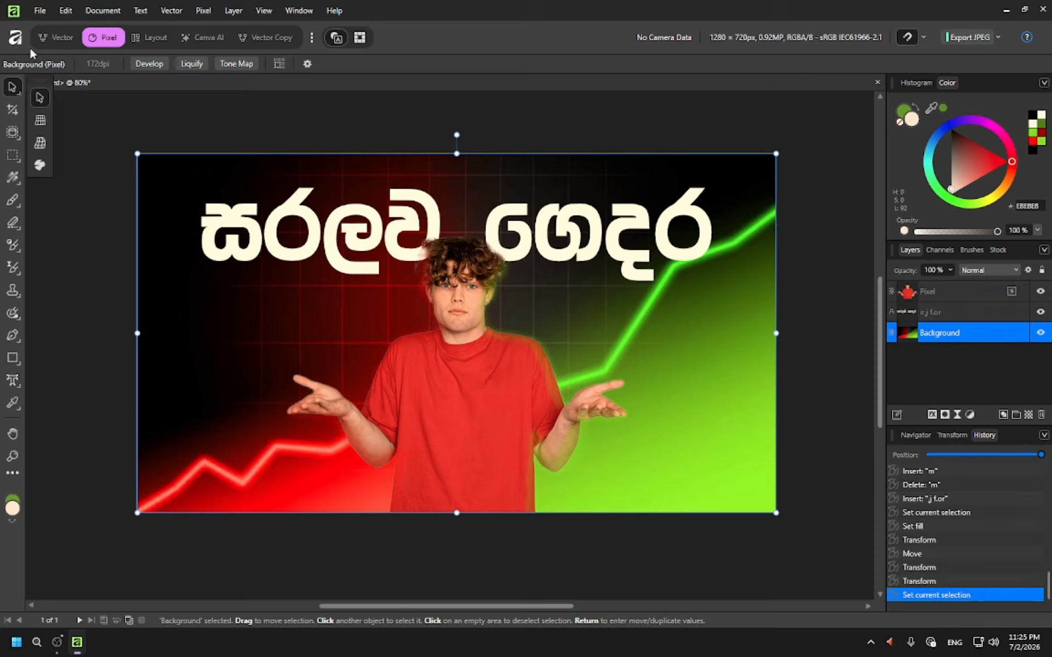
Step: Place the Golden Platinum Texture Background image at its default size over the title, directly above the Background layer
{"action": "left_click", "coordinate": [48, 42]}
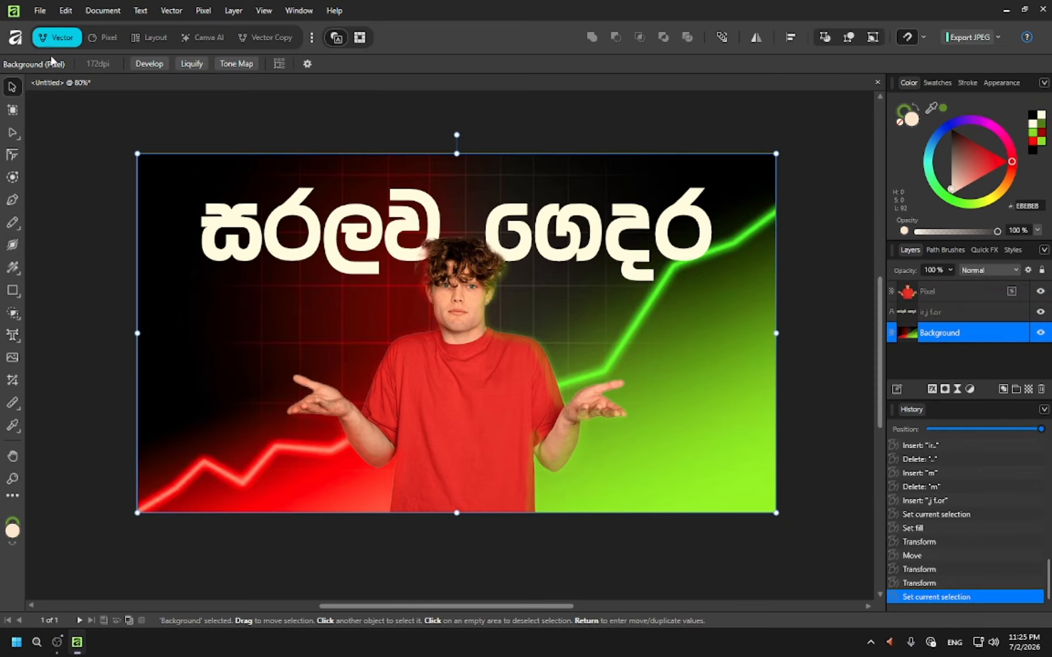
{"action": "left_click", "coordinate": [12, 358]}
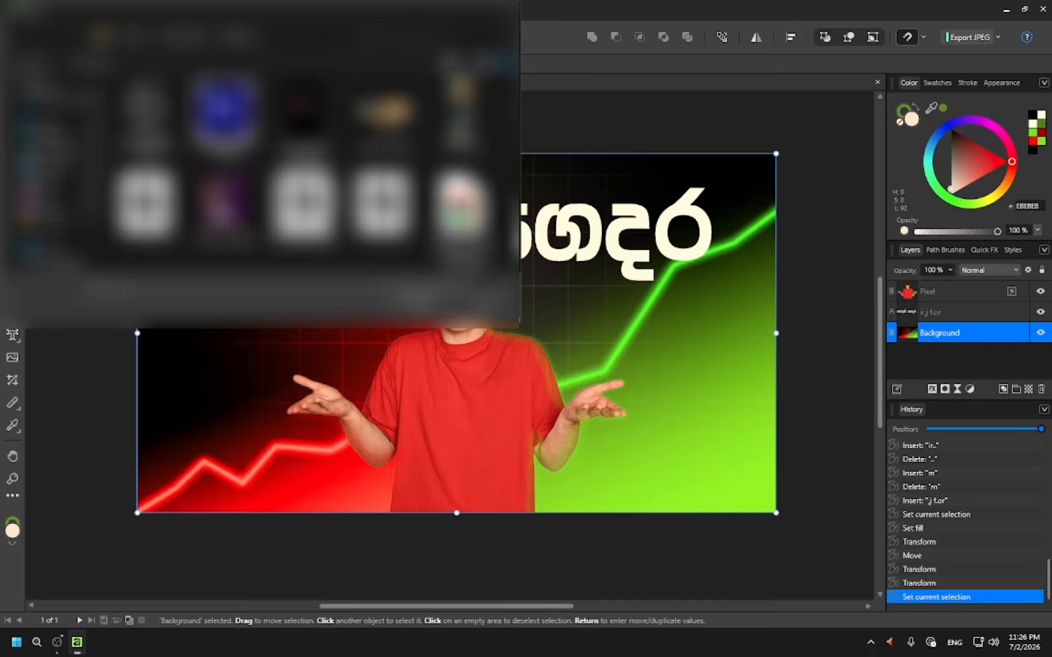
{"action": "scroll", "coordinate": [306, 165], "scroll_direction": "down", "scroll_amount": 4}
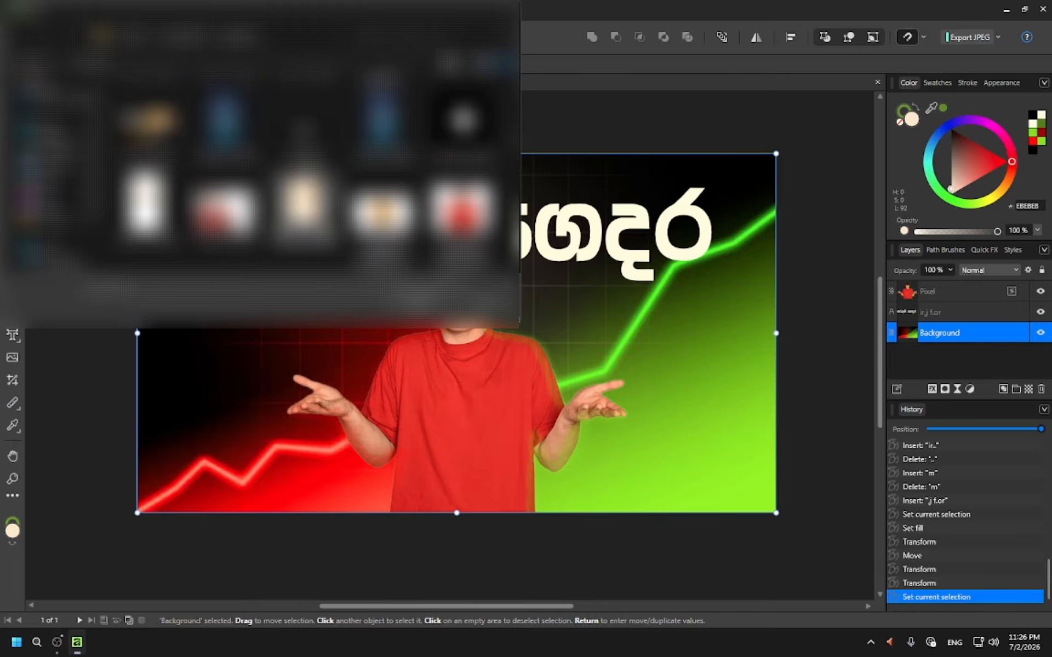
{"action": "scroll", "coordinate": [307, 164], "scroll_direction": "down", "scroll_amount": 5}
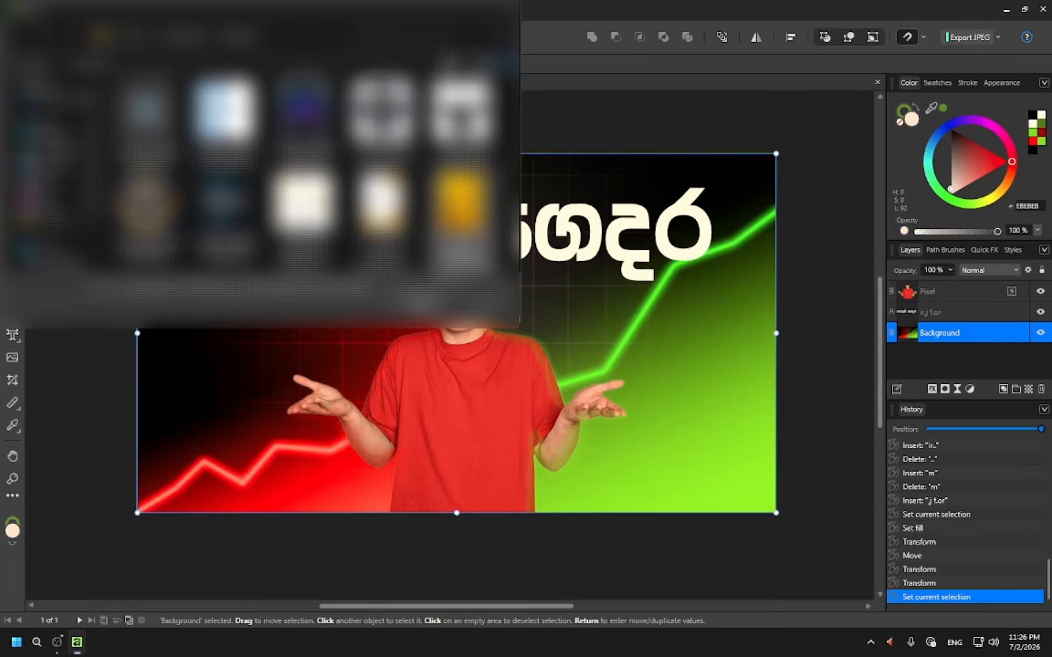
{"action": "left_click", "coordinate": [424, 300]}
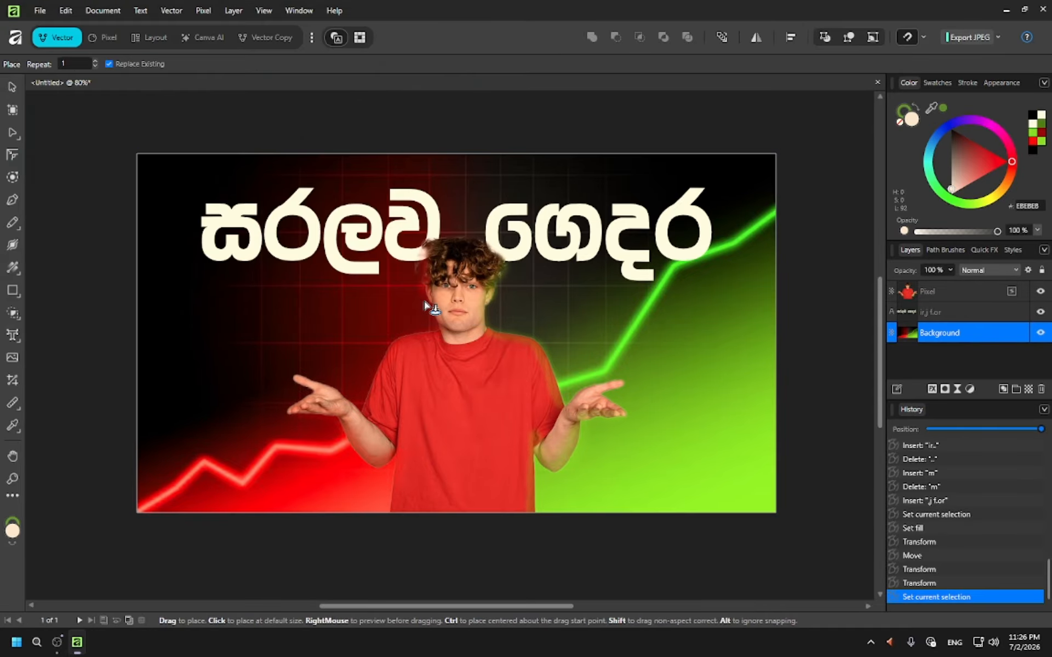
{"action": "left_click", "coordinate": [463, 236]}
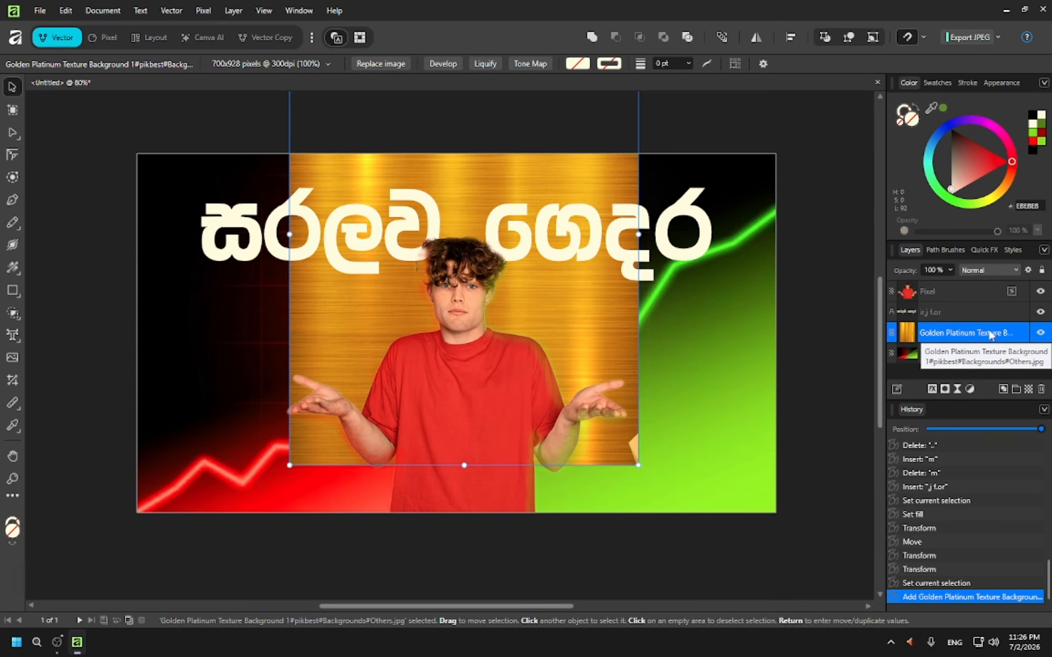
Step: Clip the golden texture inside the title text layer and enlarge it until it covers every letter
{"action": "left_click_drag", "start_coordinate": [985, 337], "coordinate": [973, 320]}
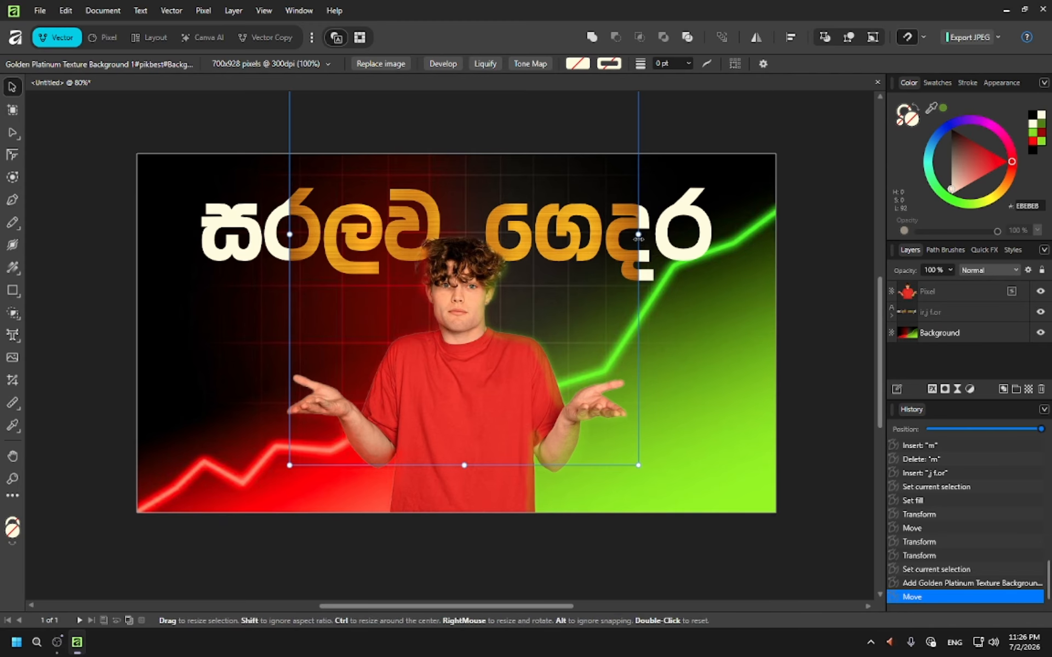
{"action": "left_click_drag", "start_coordinate": [638, 235], "coordinate": [712, 235]}
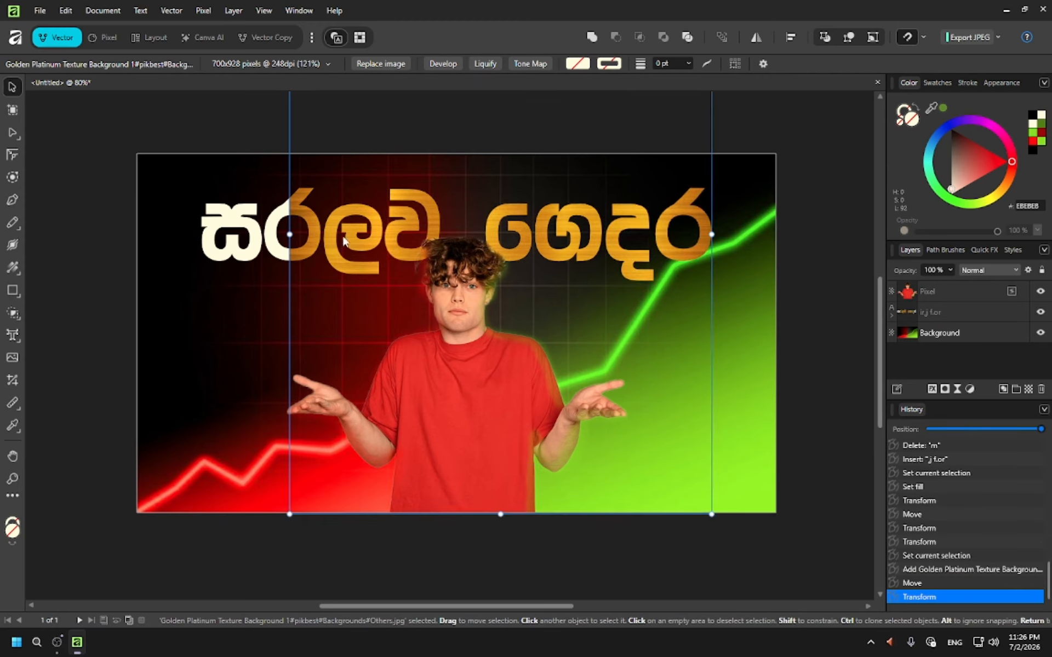
{"action": "left_click_drag", "start_coordinate": [289, 234], "coordinate": [201, 234]}
{"action": "left_click", "coordinate": [57, 133]}
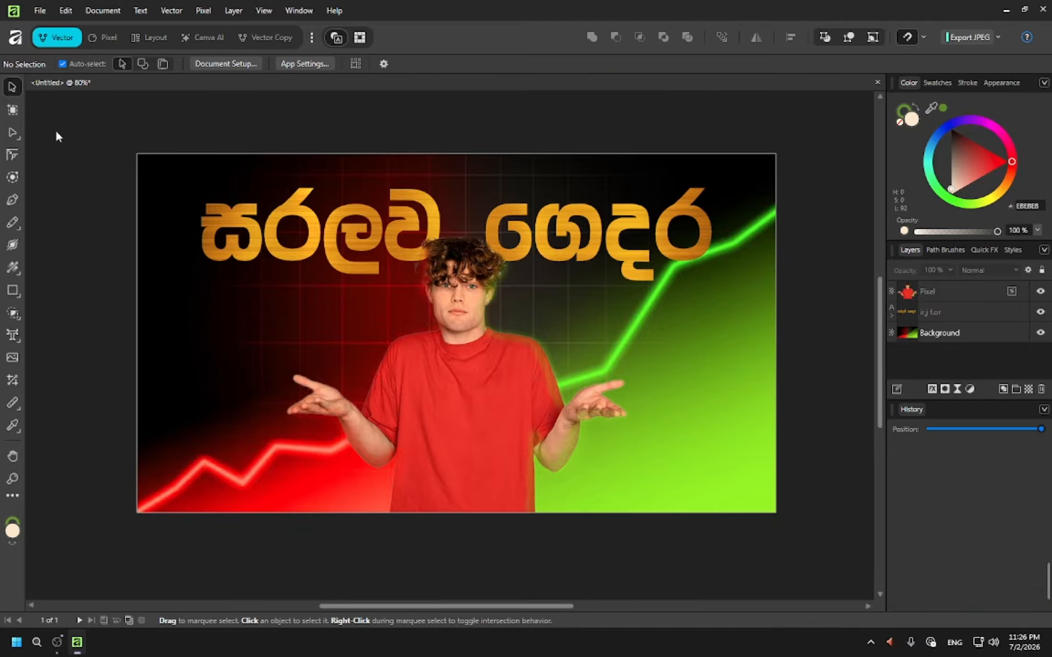
{"action": "left_click", "coordinate": [578, 229]}
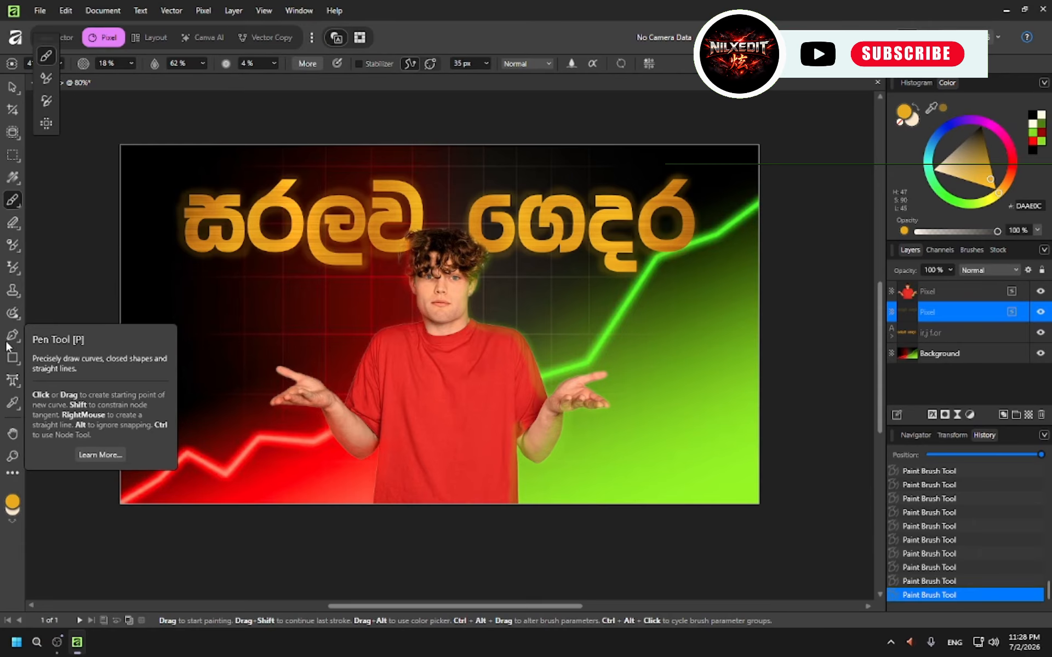
Step: Add an artistic text of about 33.1 pt near the page's lower-left corner, beginning with "b" for the character ඉ
{"action": "left_click", "coordinate": [12, 379]}
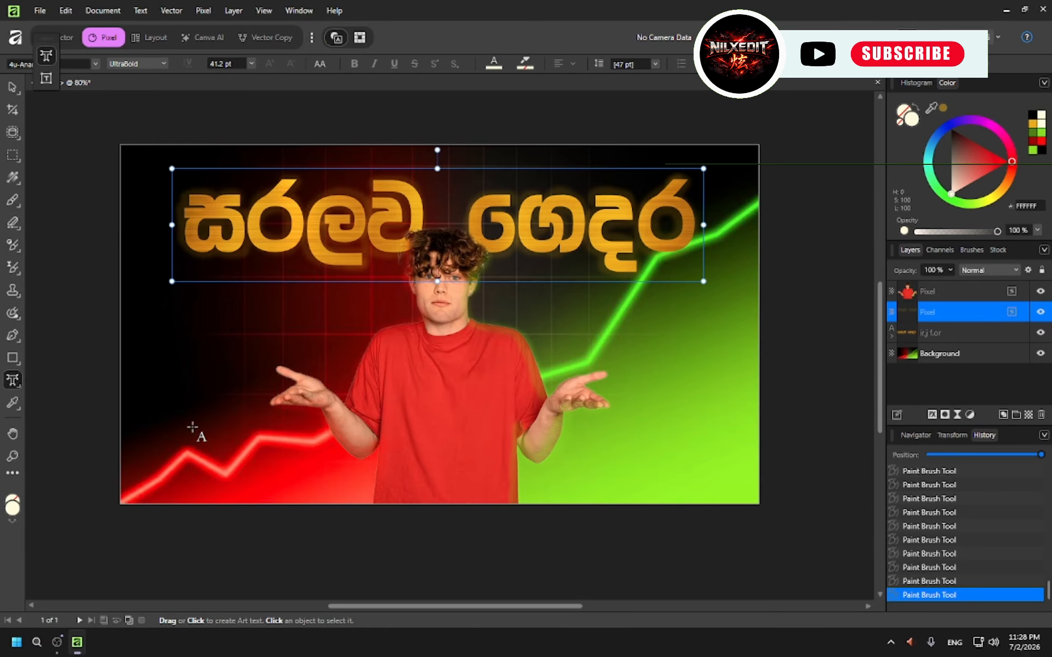
{"action": "left_click_drag", "start_coordinate": [178, 422], "coordinate": [237, 469]}
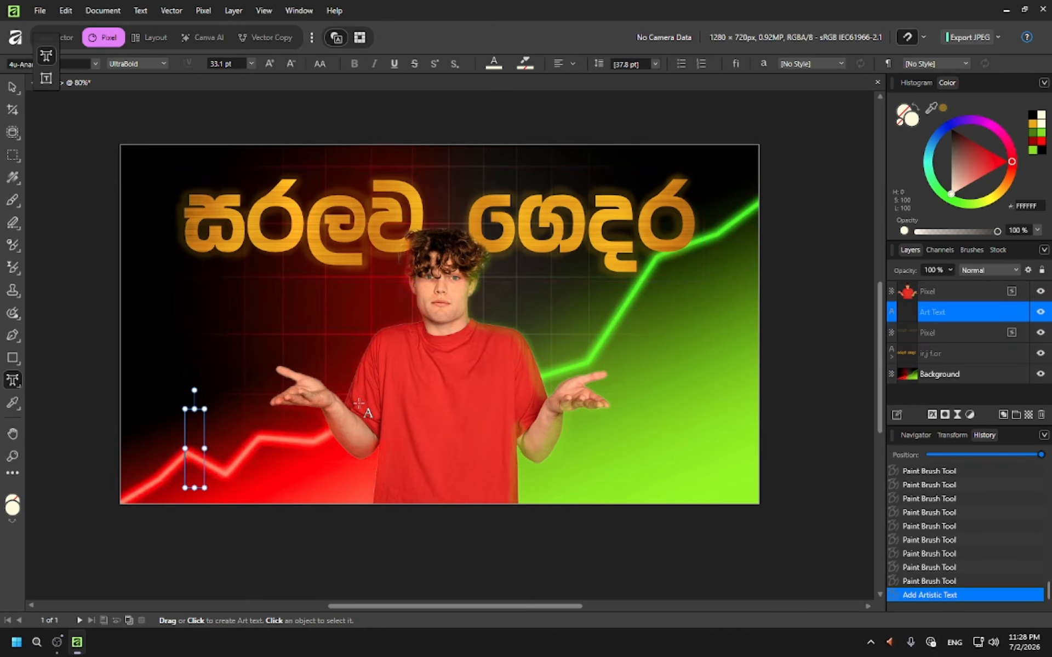
{"action": "key", "text": "shift+x"}
{"action": "key", "text": "BackSpace"}
{"action": "type", "text": "cC"}
{"action": "key", "text": "BackSpace"}
{"action": "key", "text": "BackSpace"}
{"action": "type", "text": "V"}
{"action": "key", "text": "BackSpace"}
{"action": "type", "text": "B"}
{"action": "key", "text": "BackSpace"}
{"action": "type", "text": "b"}
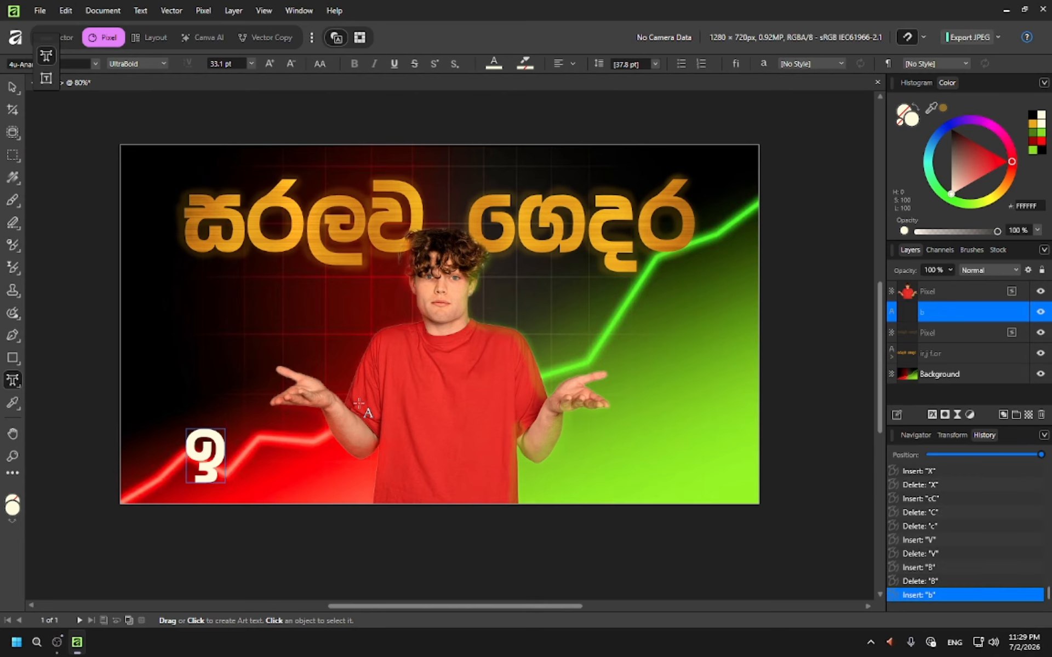
Step: Complete the lower text with "oka i,a,s fydhuq" so it reads ඉදන් සල්ලි හොයමු
{"action": "type", "text": "oka"}
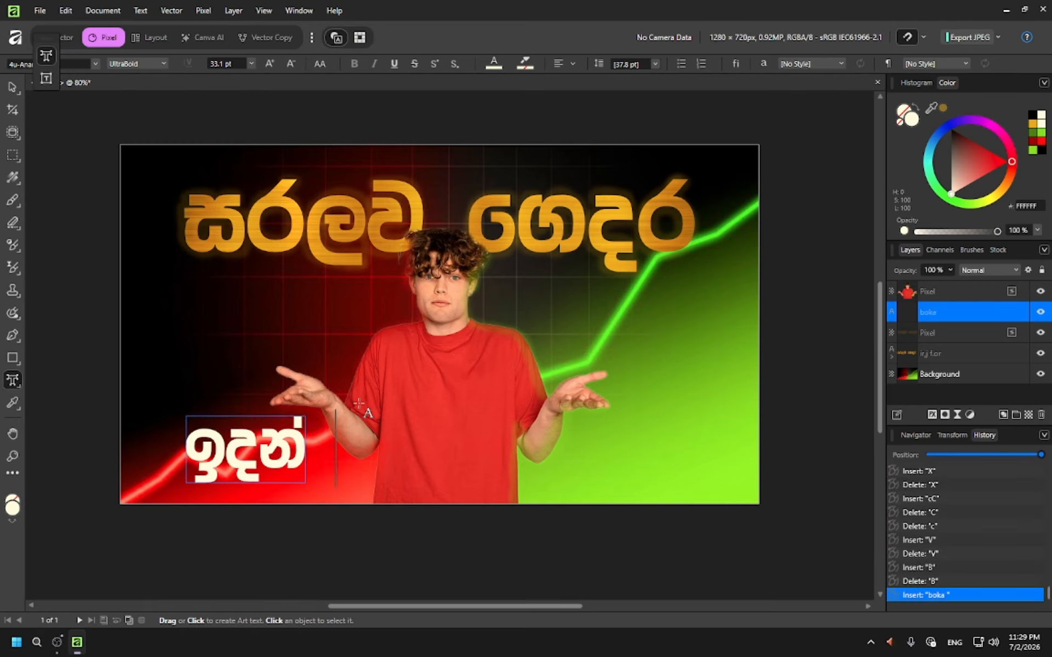
{"action": "type", "text": " i"}
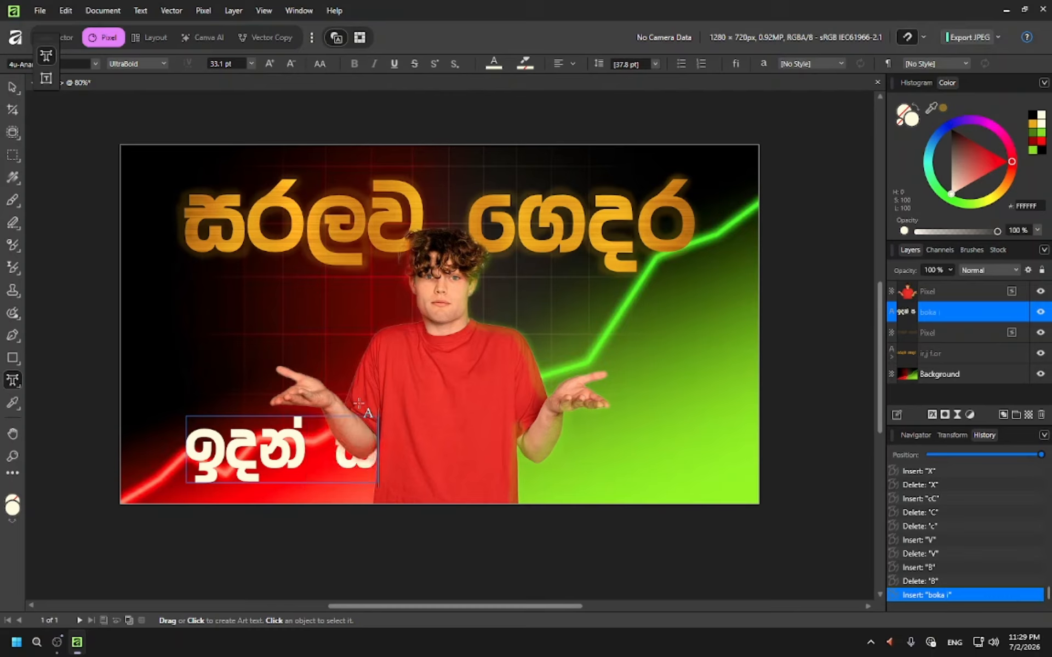
{"action": "type", "text": ",a,s"}
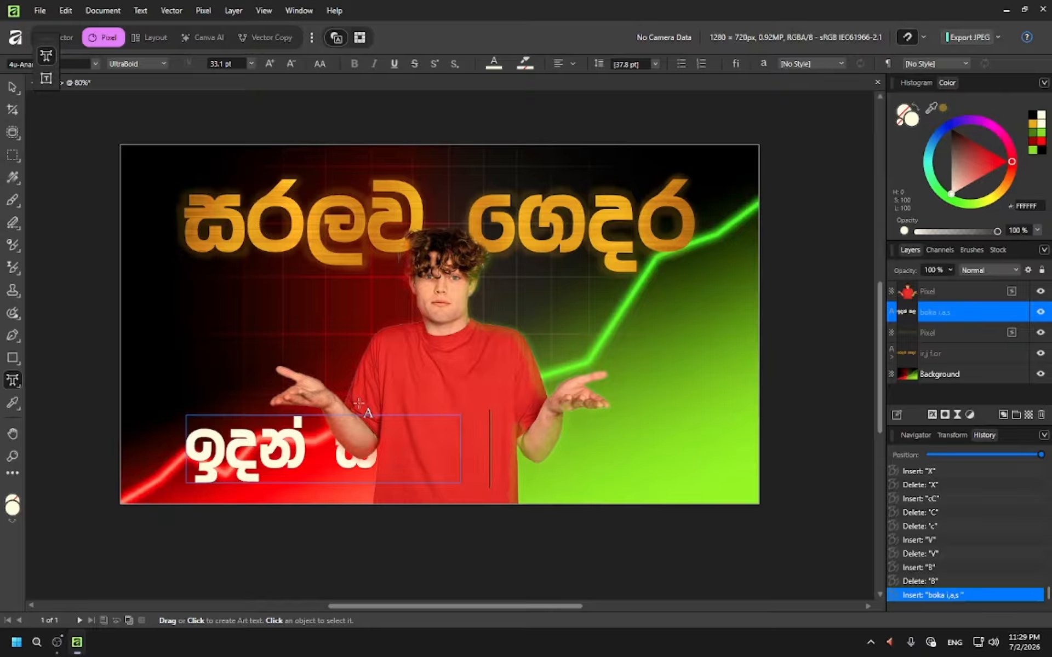
{"action": "type", "text": " fyd"}
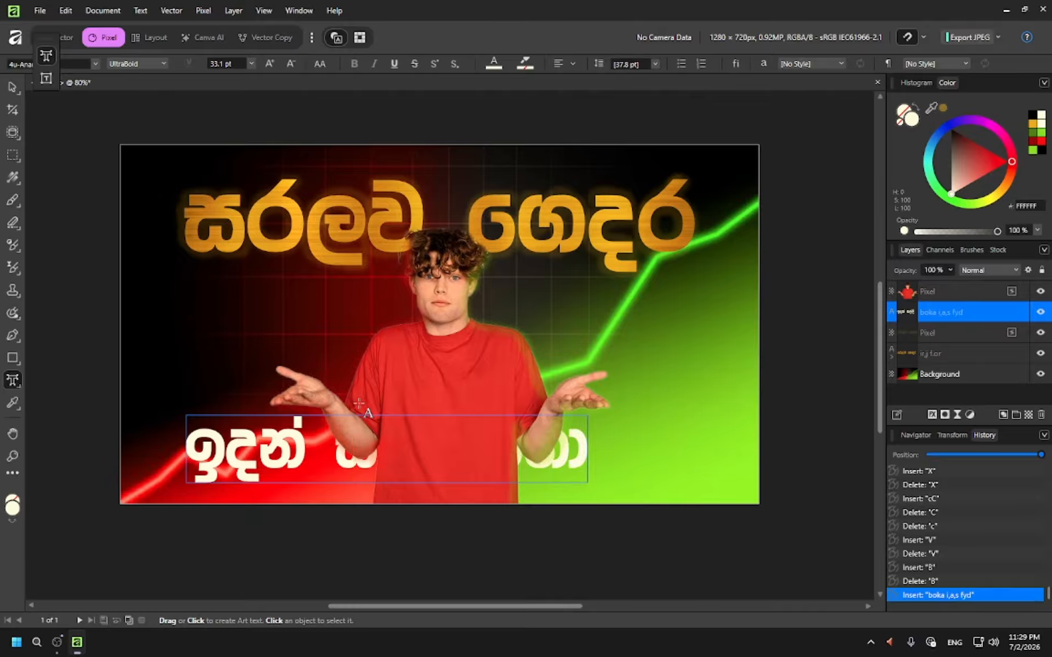
{"action": "type", "text": "h"}
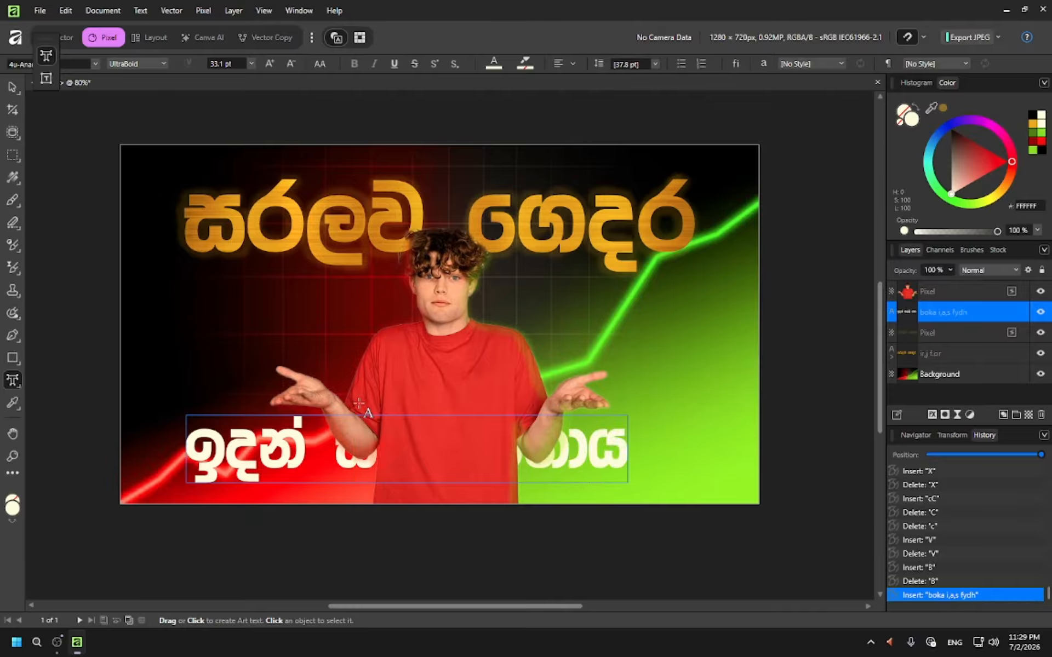
{"action": "type", "text": "uq"}
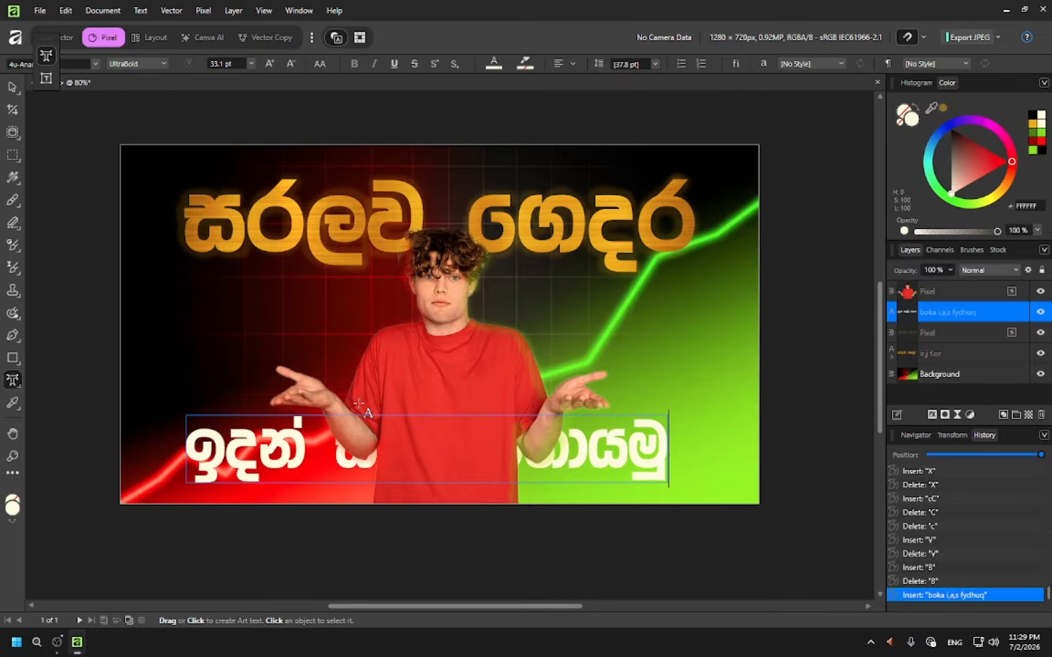
{"action": "key", "text": "Escape"}
Step: Bring the lower text's layer above the man's Pixel layer and centre the text horizontally near the page's lower edge
{"action": "left_click_drag", "start_coordinate": [950, 310], "coordinate": [953, 281]}
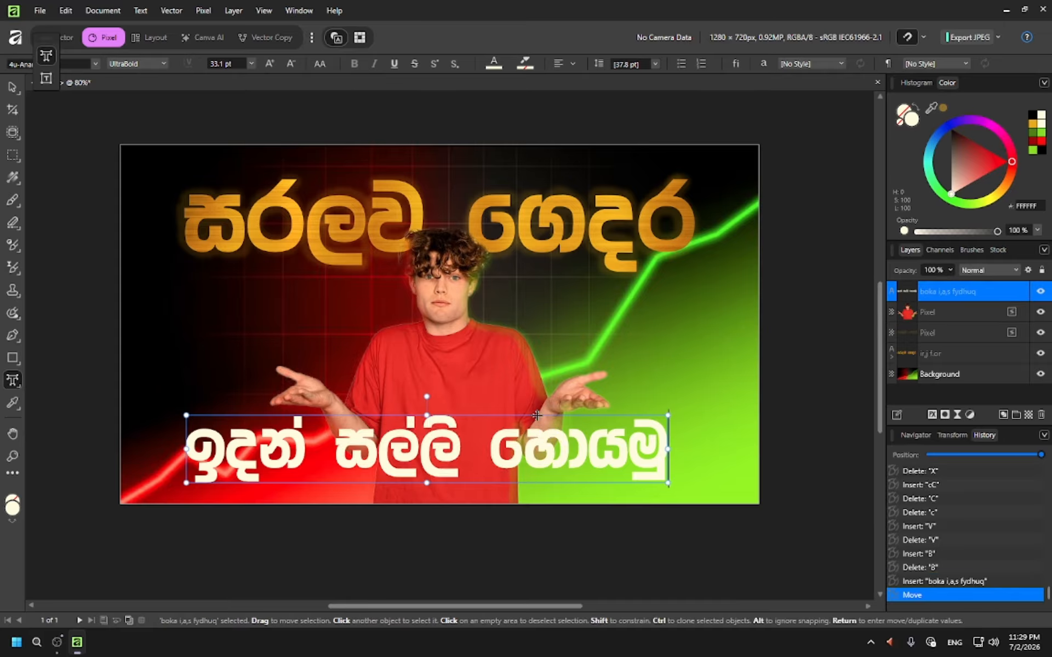
{"action": "left_click_drag", "start_coordinate": [538, 416], "coordinate": [549, 423]}
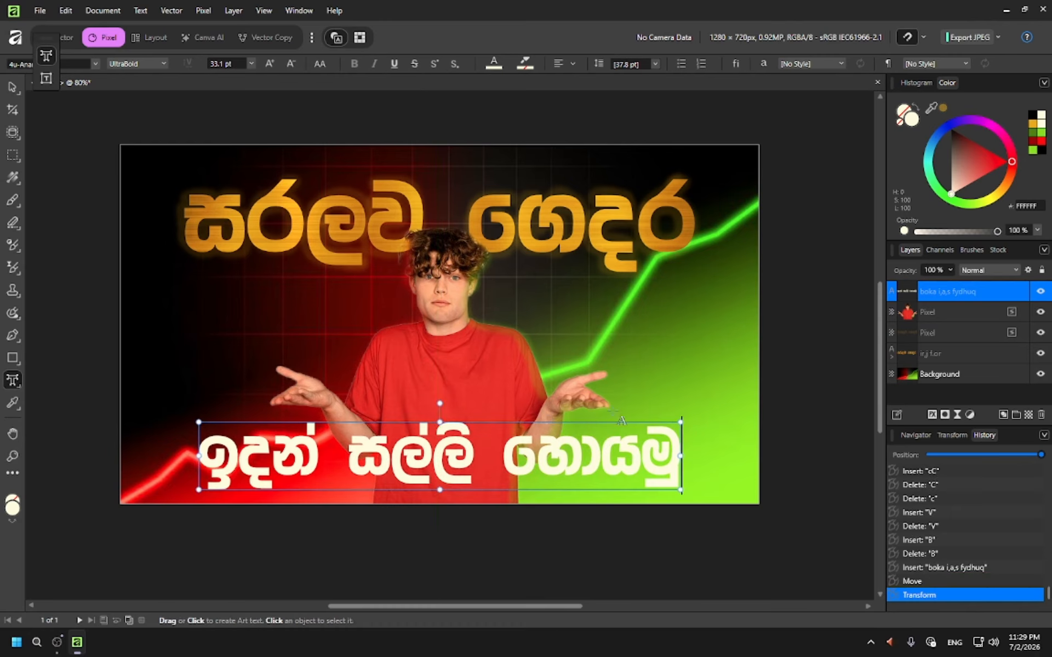
{"action": "left_click", "coordinate": [809, 369]}
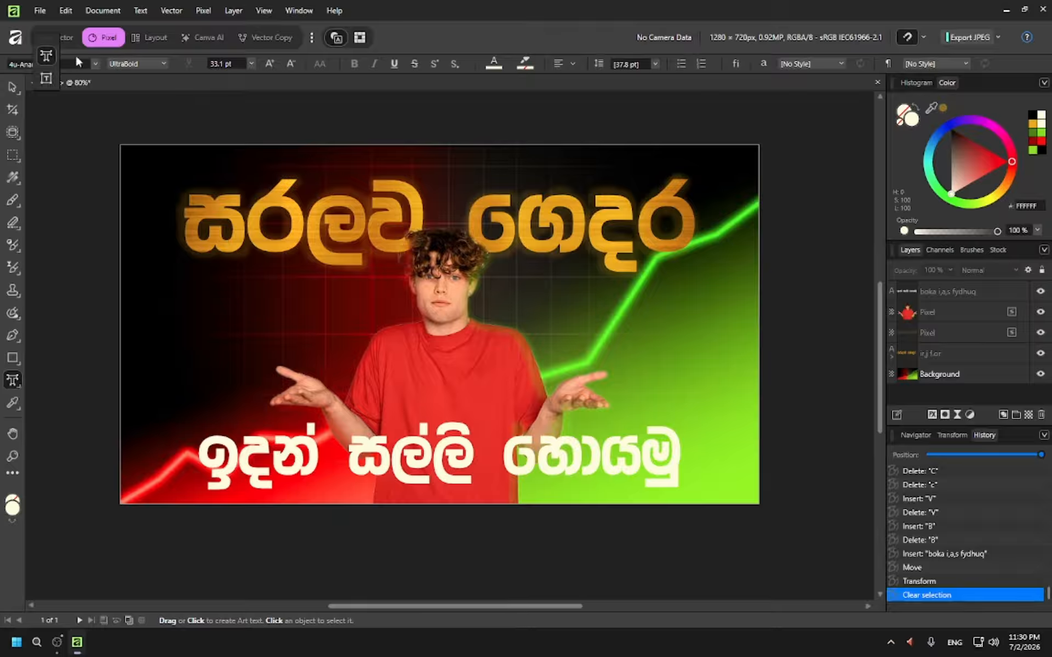
Step: Add a "$" artistic text of about 30.2 pt in Calibri above the man's open palm on the green side
{"action": "left_click_drag", "start_coordinate": [45, 36], "coordinate": [41, 104]}
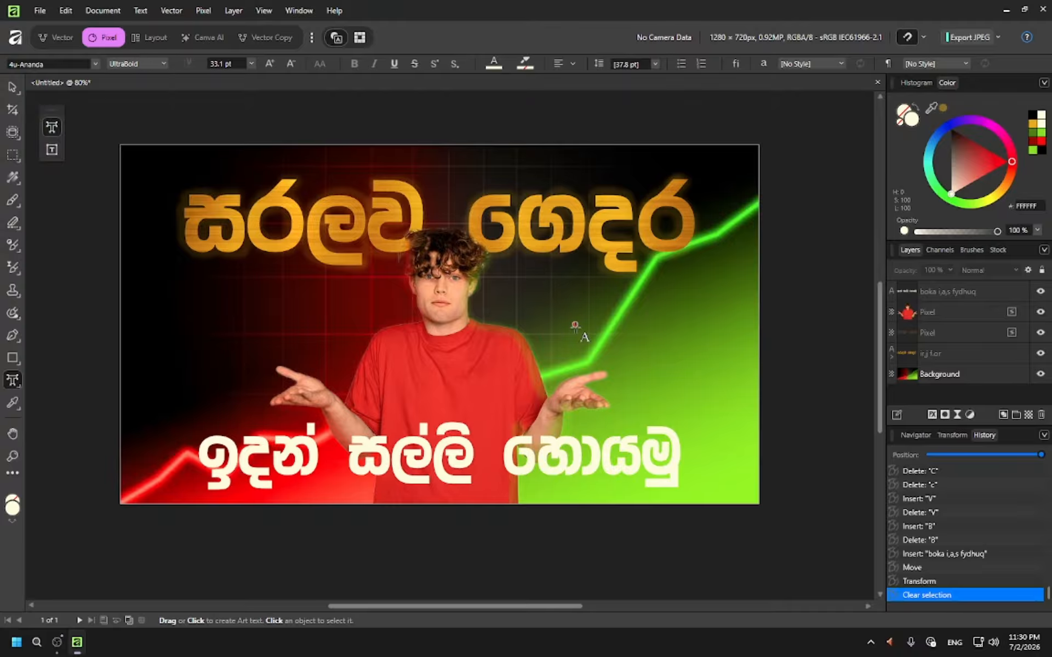
{"action": "left_click_drag", "start_coordinate": [552, 325], "coordinate": [604, 369]}
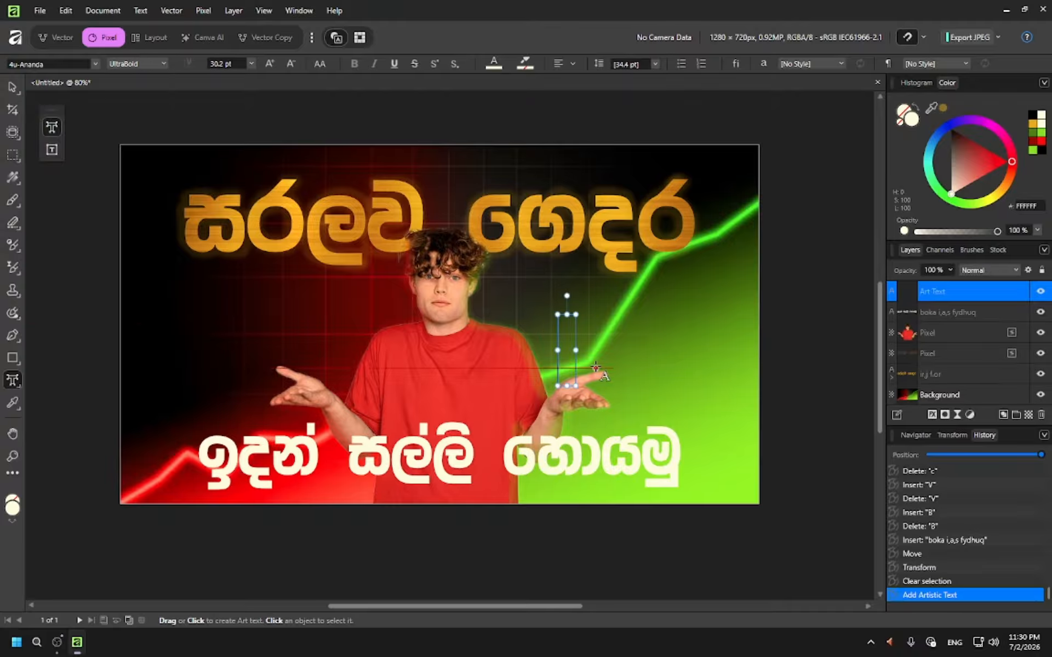
{"action": "type", "text": "$"}
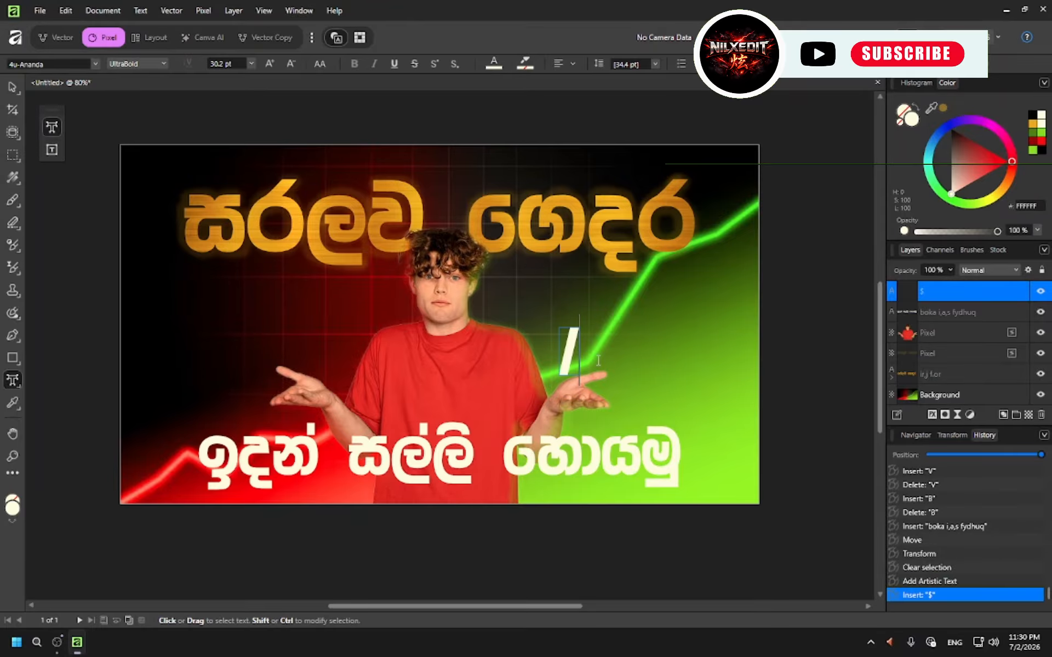
{"action": "key", "text": "Escape"}
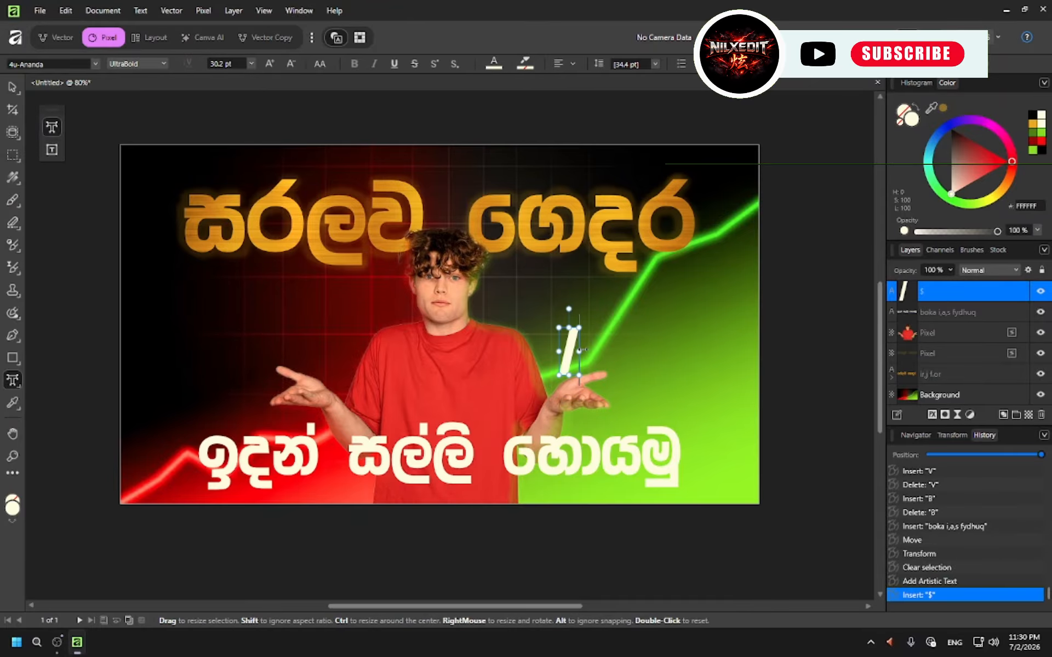
{"action": "key", "text": "BackSpace"}
{"action": "left_click", "coordinate": [95, 65]}
{"action": "left_click", "coordinate": [193, 238]}
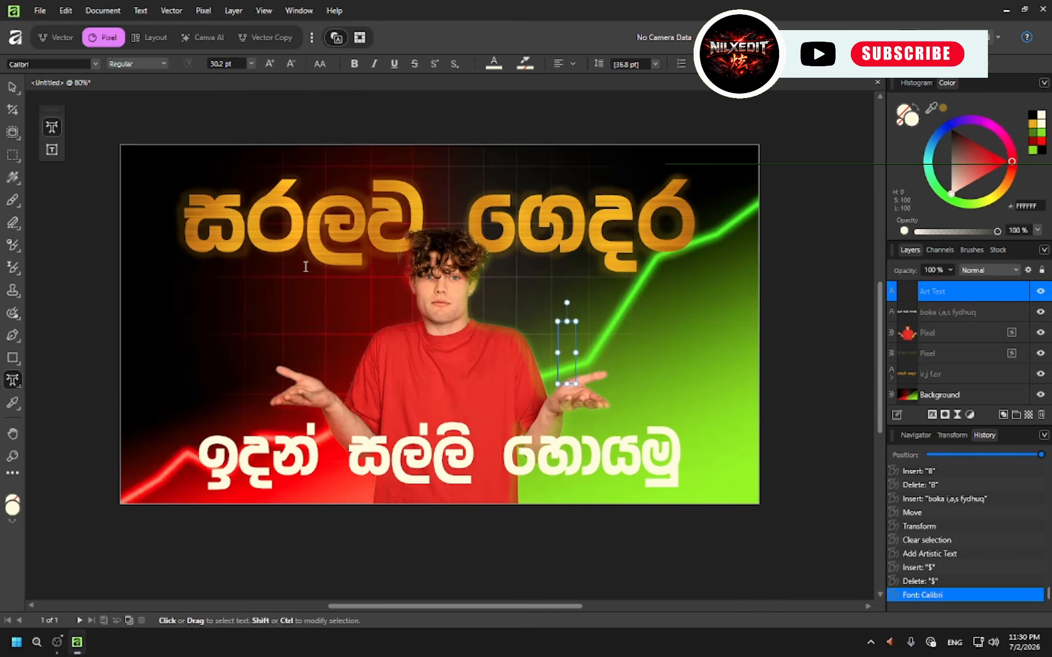
{"action": "type", "text": "$"}
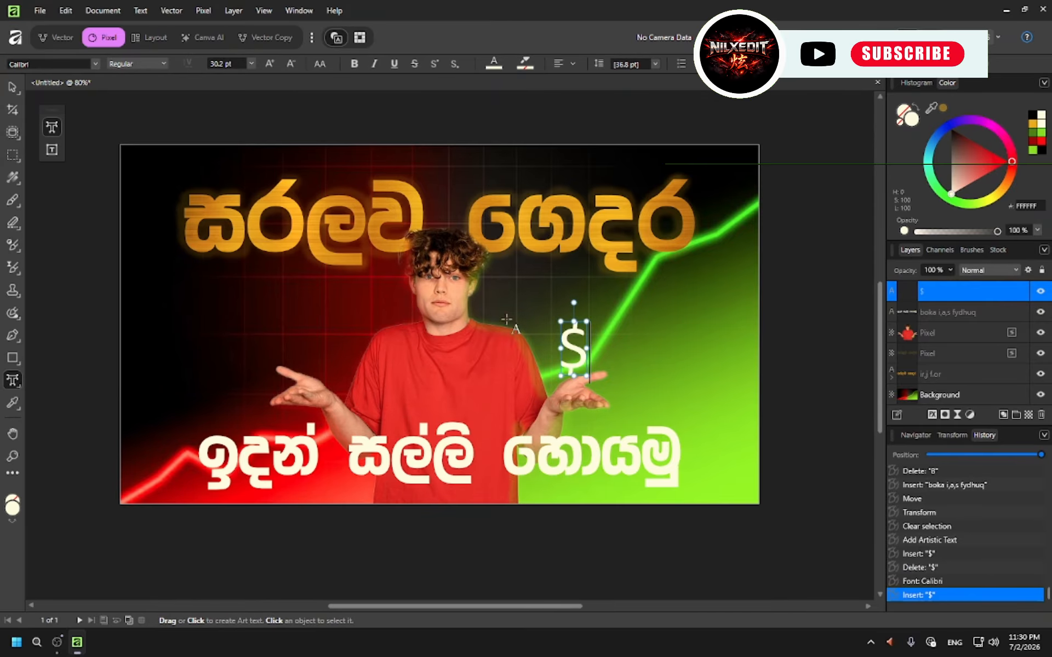
Step: Change the dollar sign's font to Impact and paste the copied "$" over it
{"action": "double_click", "coordinate": [557, 336]}
{"action": "key", "text": "ctrl+c"}
{"action": "left_click", "coordinate": [96, 63]}
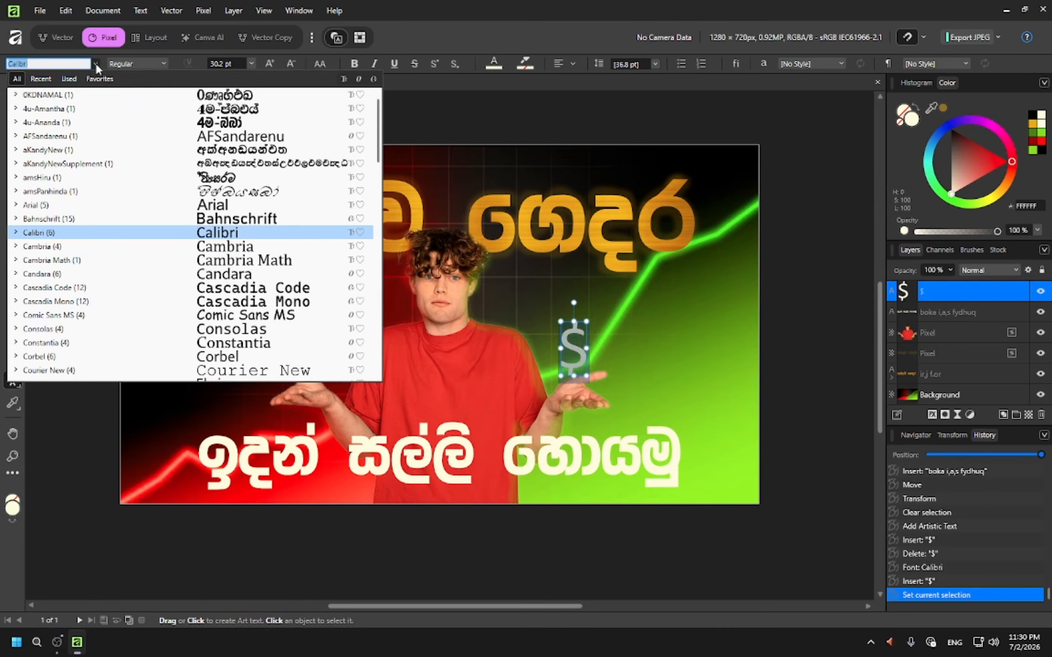
{"action": "scroll", "coordinate": [157, 257], "scroll_direction": "down", "scroll_amount": 8}
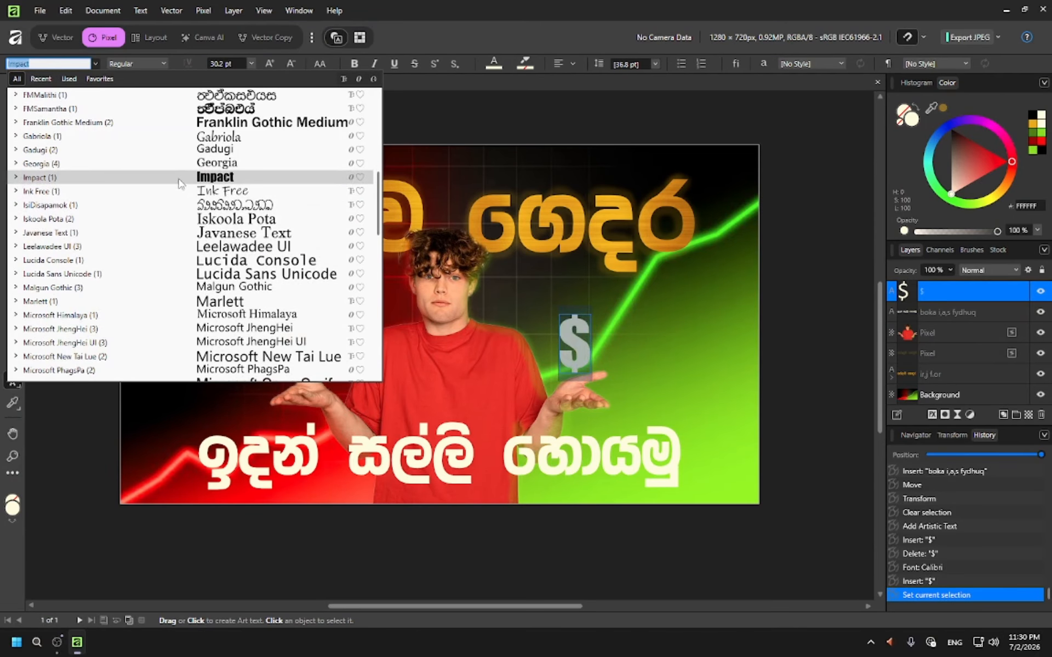
{"action": "left_click", "coordinate": [162, 176]}
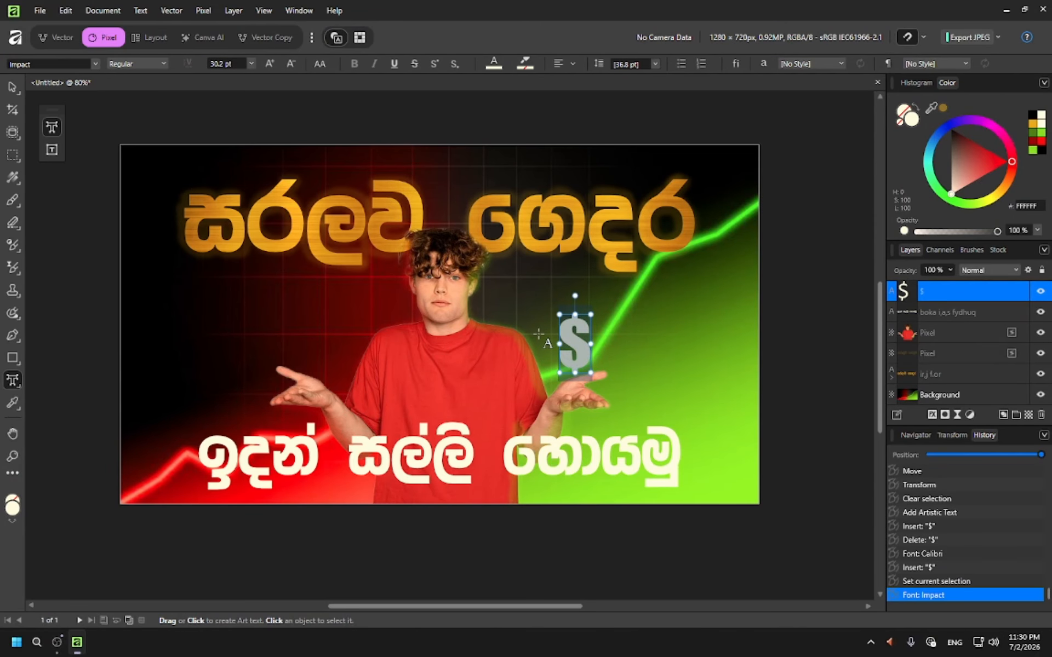
{"action": "left_click", "coordinate": [534, 326]}
{"action": "key", "text": "ctrl+v"}
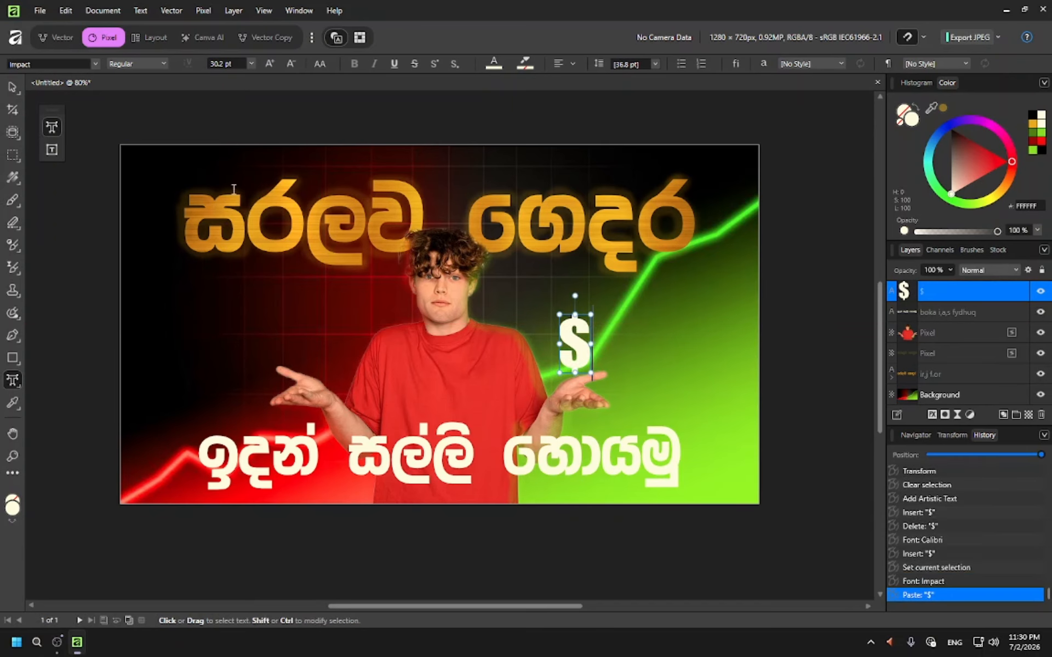
Step: Move the dollar sign onto the man's palm on the red side and paste a copy onto the palm on the green side
{"action": "left_click", "coordinate": [13, 90]}
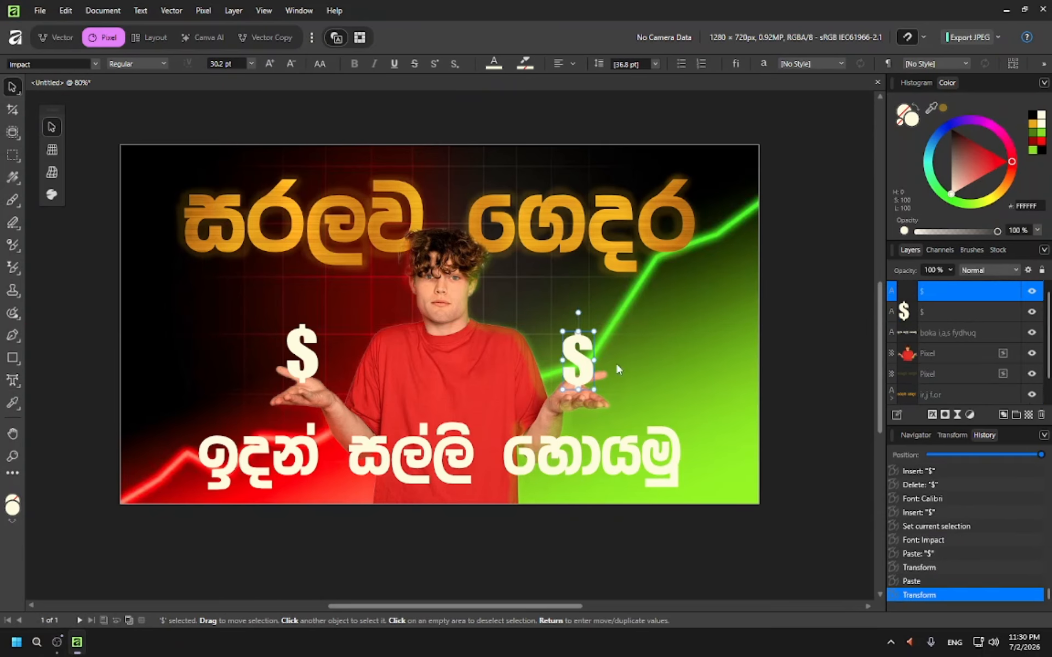
{"action": "left_click", "coordinate": [606, 290]}
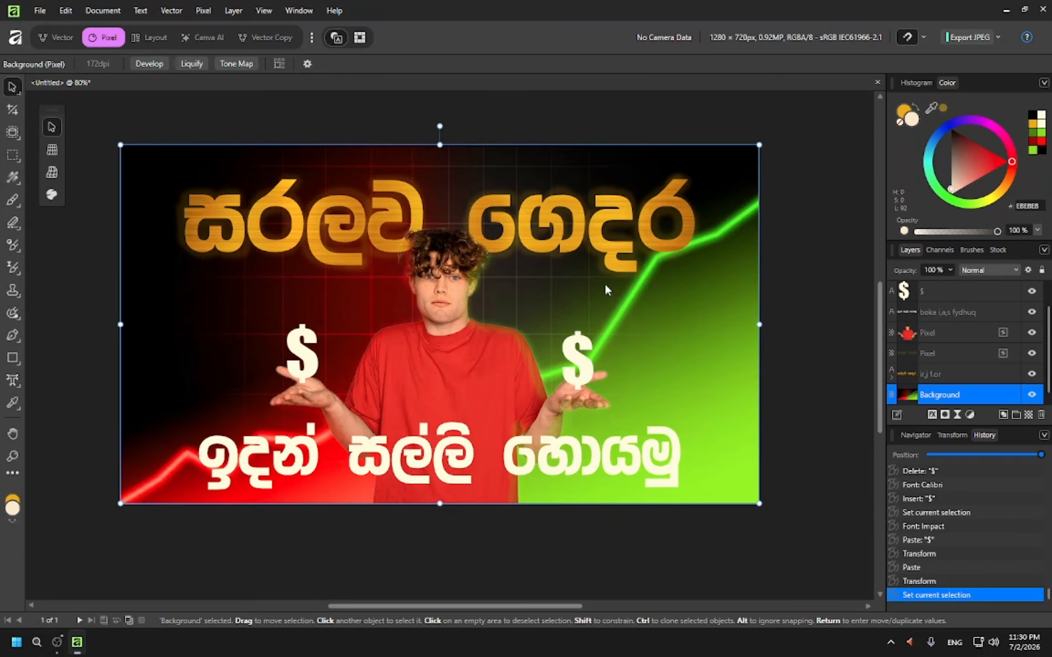
Step: Fill the green-side dollar sign with green sampled from the chart background, then brighten the fill to 84FF00
{"action": "left_click", "coordinate": [580, 338]}
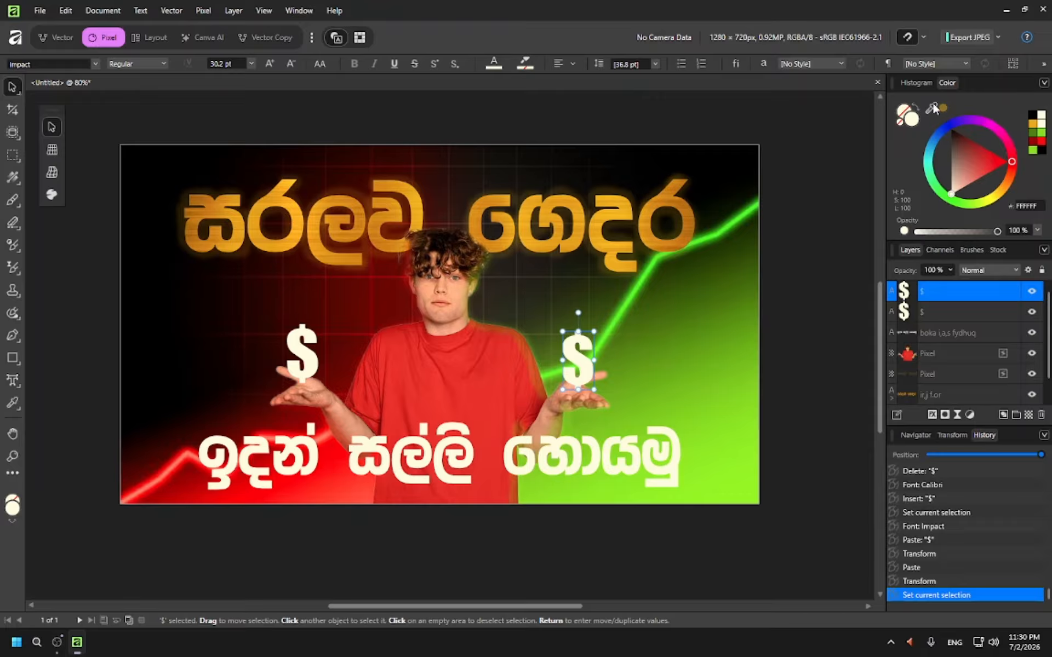
{"action": "left_click_drag", "start_coordinate": [935, 109], "coordinate": [726, 423]}
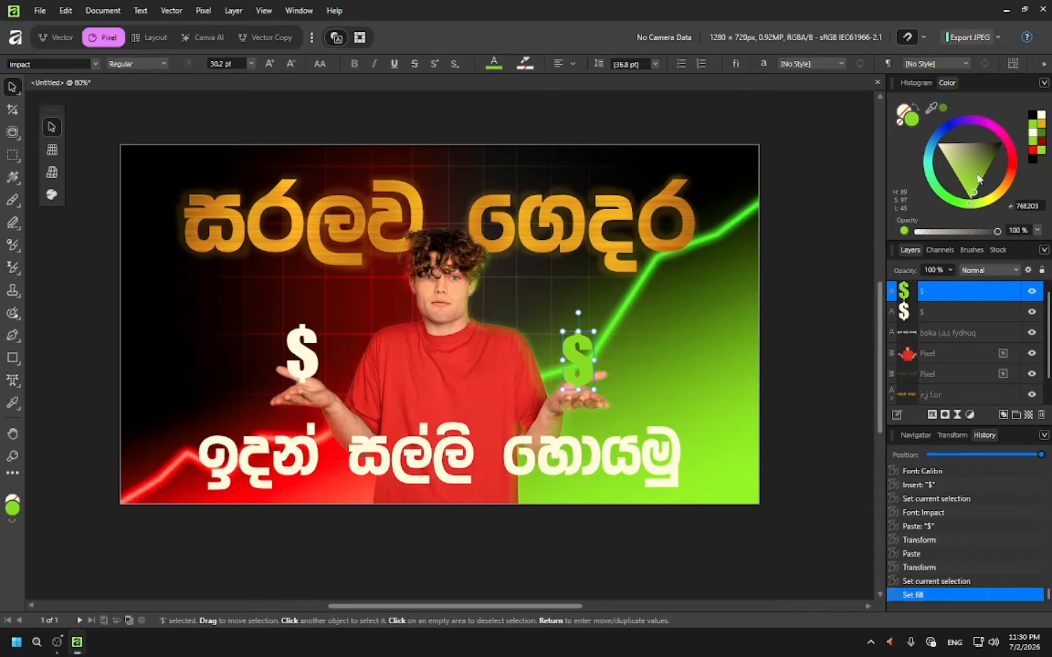
{"action": "left_click_drag", "start_coordinate": [972, 192], "coordinate": [758, 140]}
{"action": "mouse_move", "coordinate": [937, 145]}
{"action": "left_mouse_down"}
{"action": "mouse_move", "coordinate": [956, 167]}
{"action": "mouse_move", "coordinate": [942, 212]}
{"action": "mouse_move", "coordinate": [1024, 229]}
{"action": "mouse_move", "coordinate": [1020, 242]}
{"action": "mouse_move", "coordinate": [1045, 194]}
{"action": "mouse_move", "coordinate": [994, 306]}
{"action": "left_mouse_up"}
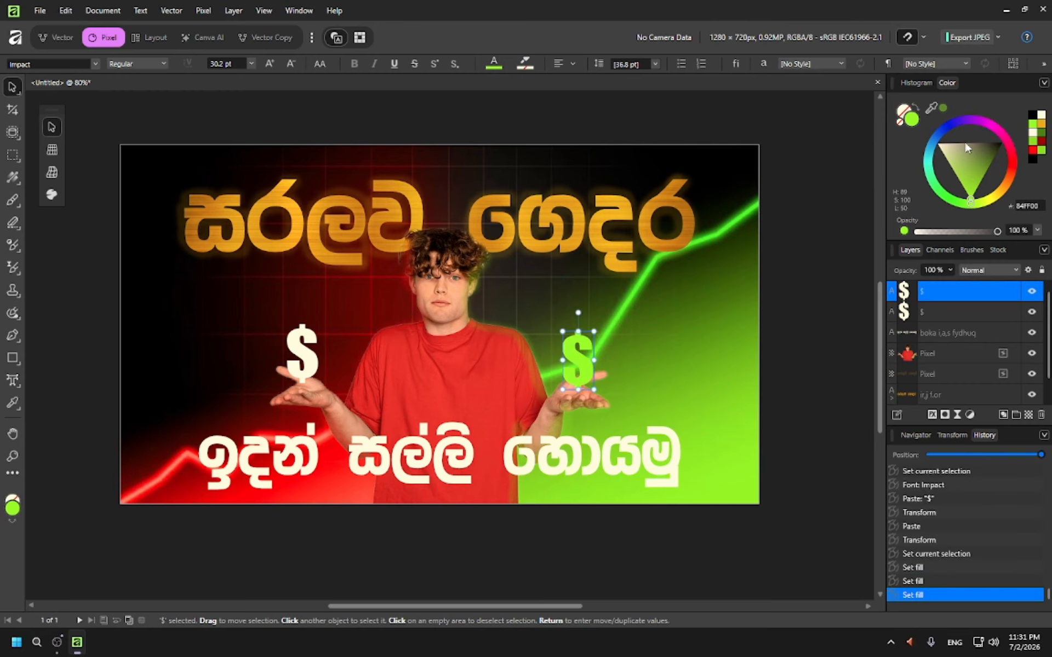
Step: Give the green dollar sign a 1 pt stroke and colour the stroke black
{"action": "left_click", "coordinate": [56, 38]}
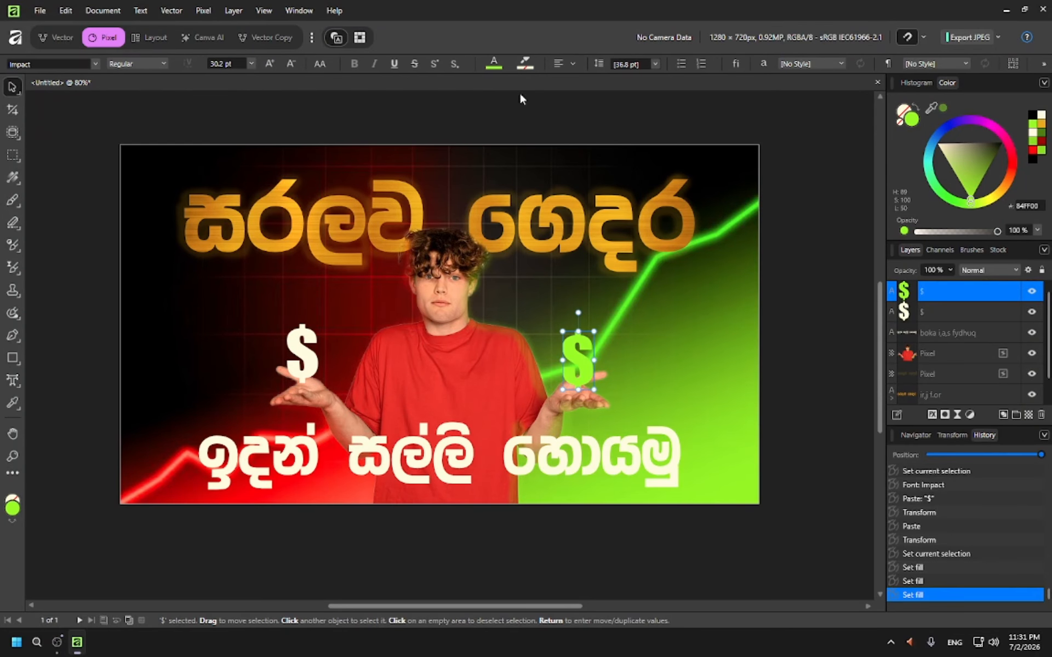
{"action": "left_click", "coordinate": [966, 83]}
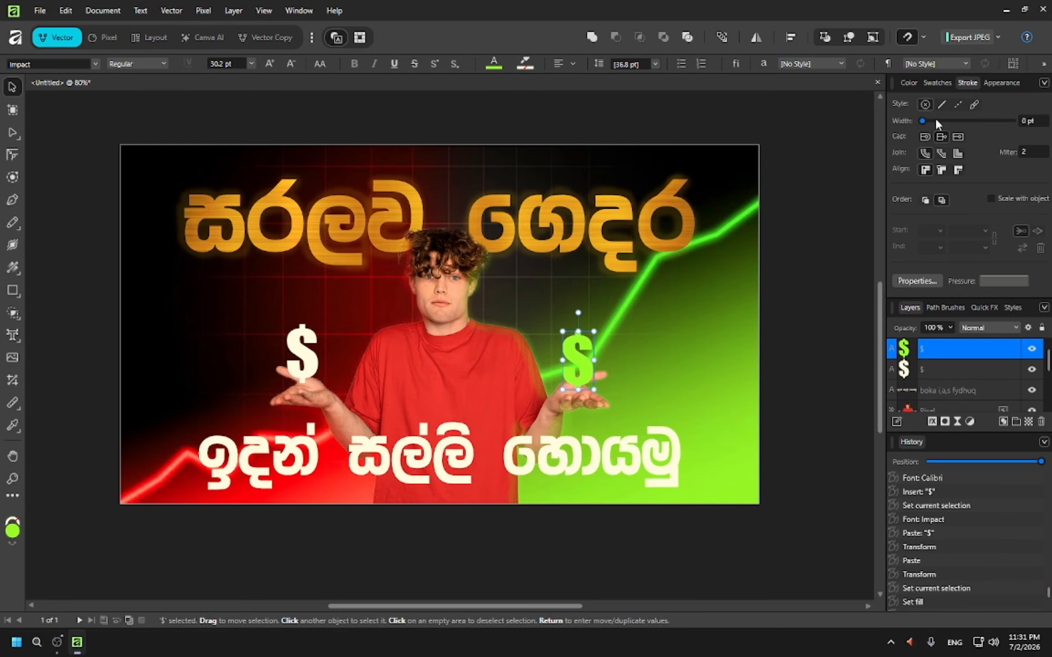
{"action": "left_click_drag", "start_coordinate": [924, 121], "coordinate": [941, 121]}
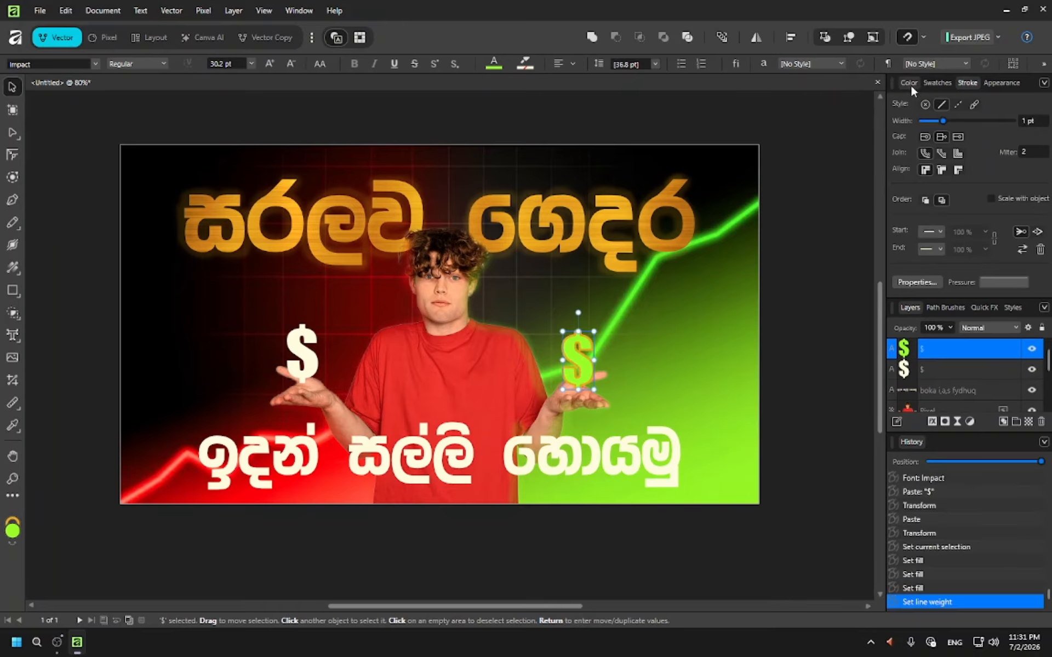
{"action": "left_click", "coordinate": [908, 82]}
{"action": "left_click", "coordinate": [912, 111]}
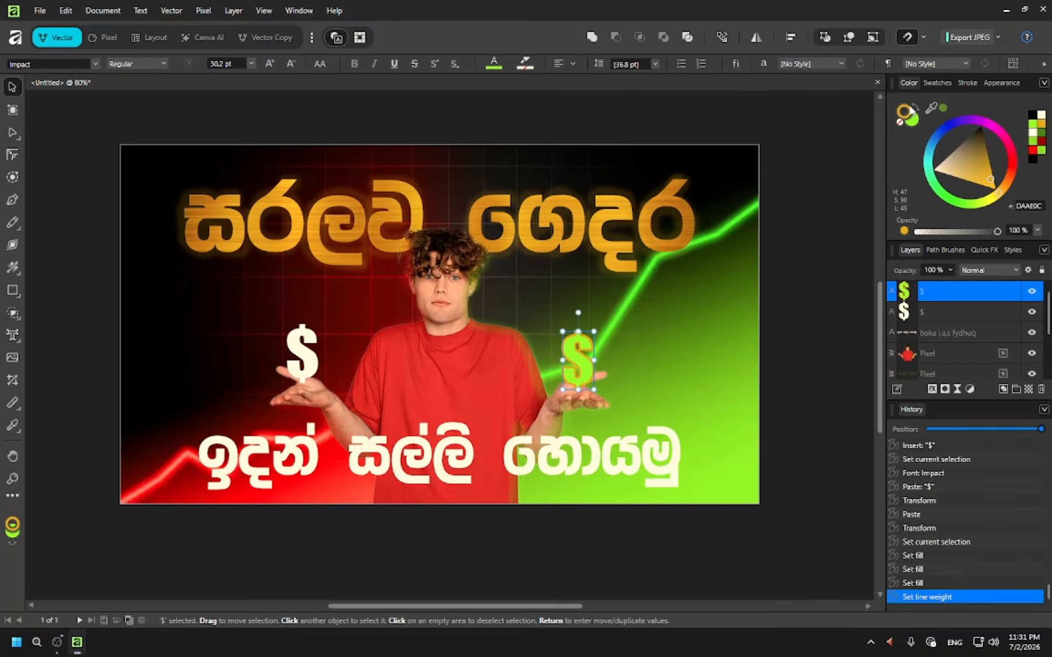
{"action": "left_click", "coordinate": [984, 147]}
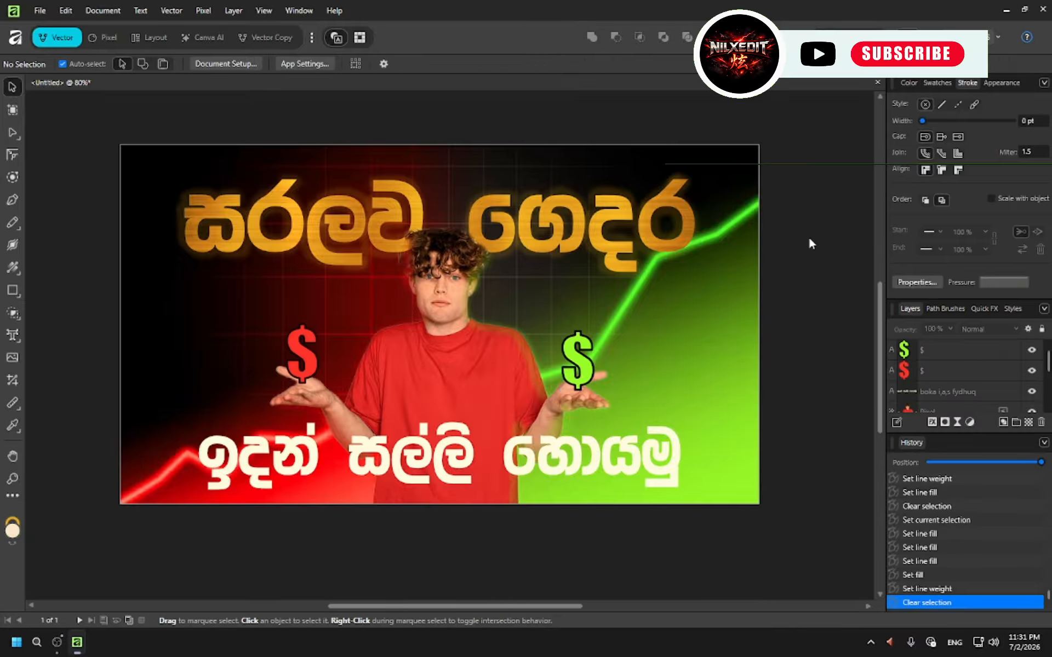
{"action": "scroll", "coordinate": [789, 255], "scroll_direction": "down", "scroll_amount": 3, "text": "ctrl"}
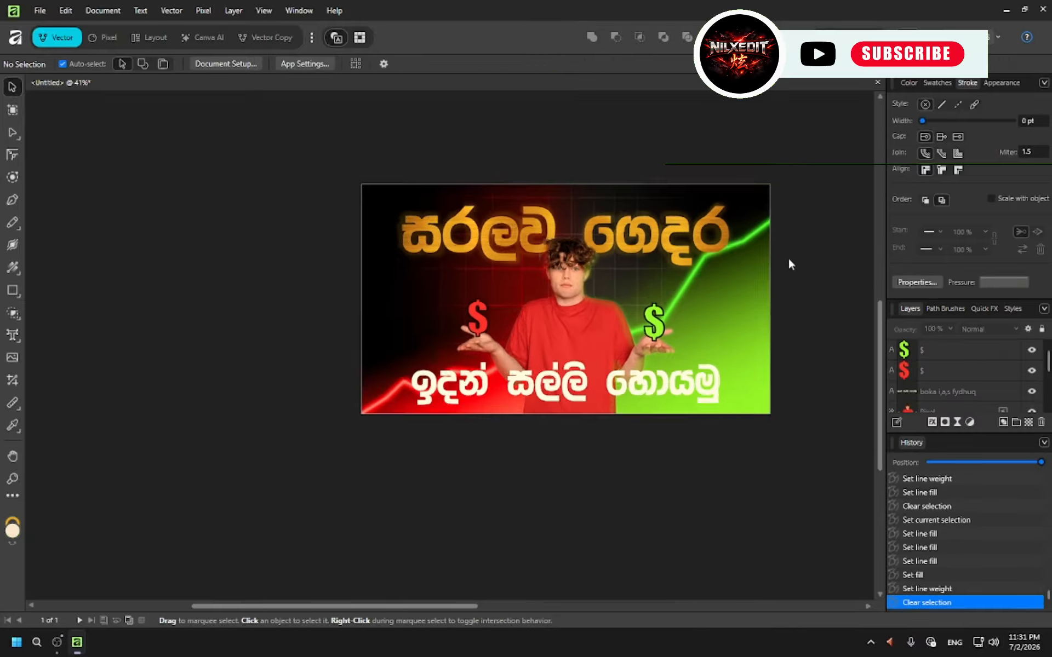
{"action": "scroll", "coordinate": [725, 270], "scroll_direction": "up", "scroll_amount": 3, "text": "ctrl"}
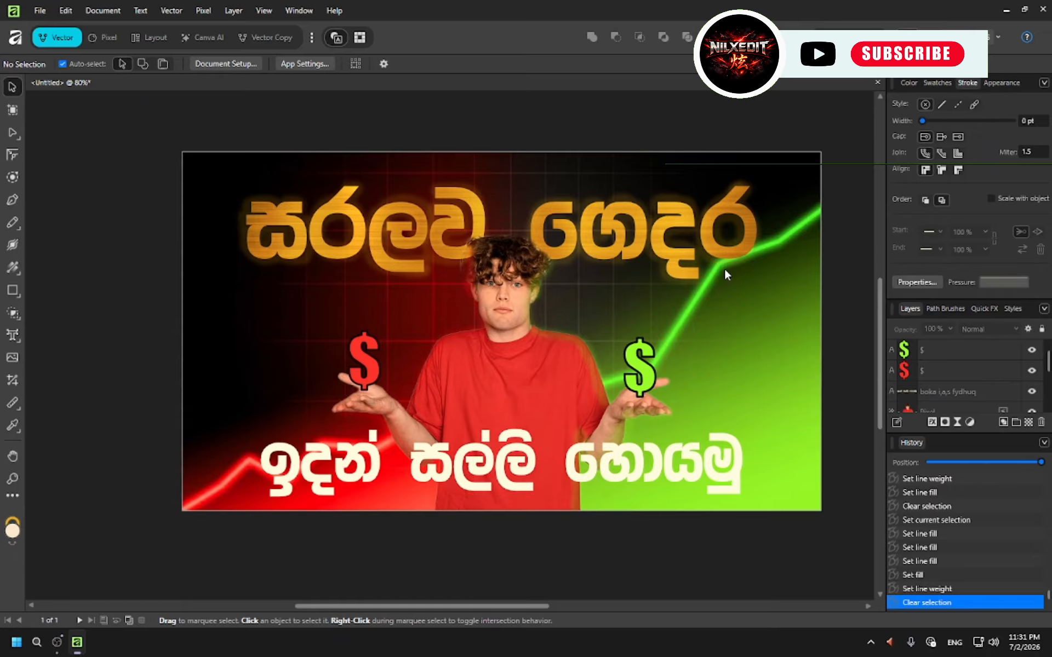
{"action": "scroll", "coordinate": [719, 270], "scroll_direction": "right", "scroll_amount": 1}
{"action": "scroll", "coordinate": [719, 270], "scroll_direction": "left", "scroll_amount": 4}
{"action": "scroll", "coordinate": [719, 270], "scroll_direction": "right", "scroll_amount": 5}
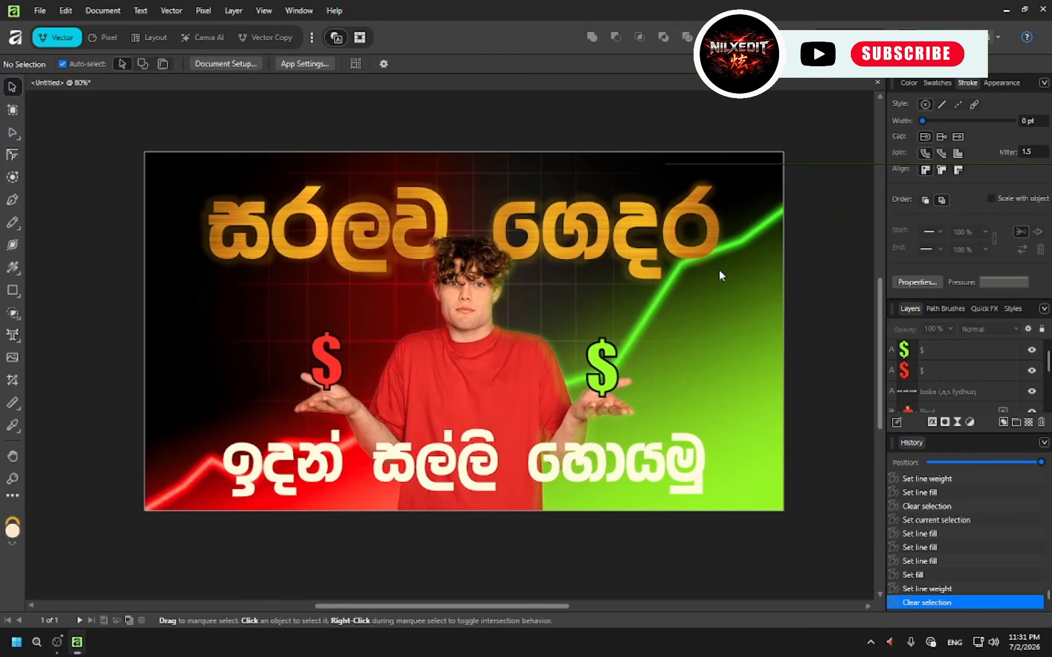
{"action": "scroll", "coordinate": [719, 272], "scroll_direction": "right", "scroll_amount": 1}
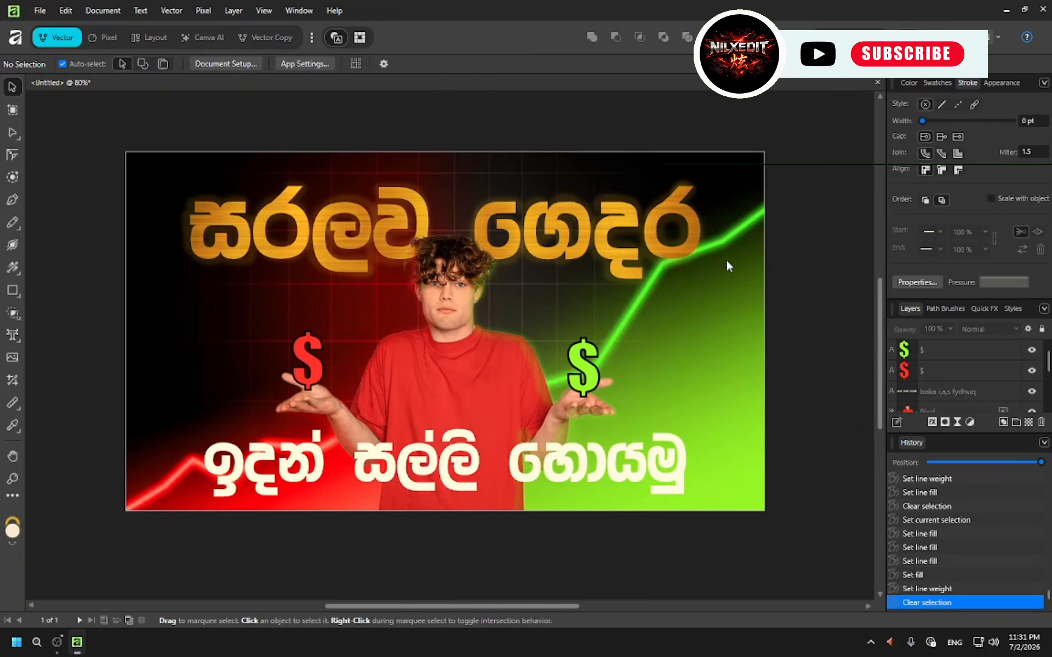